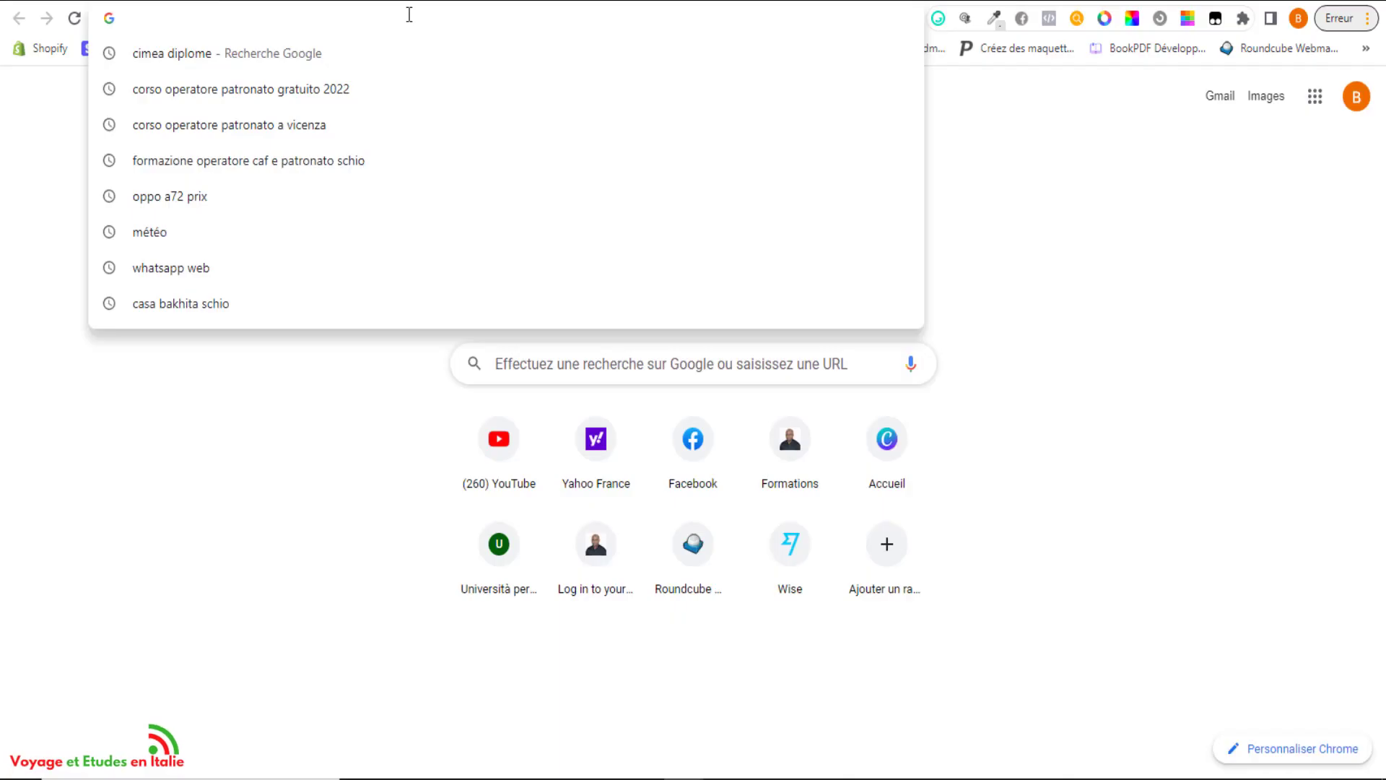
Load google.com, search for 'cimea', and open the 'CIMEA - Centro Informazioni…' result.
{"action": "type", "text": "go"}
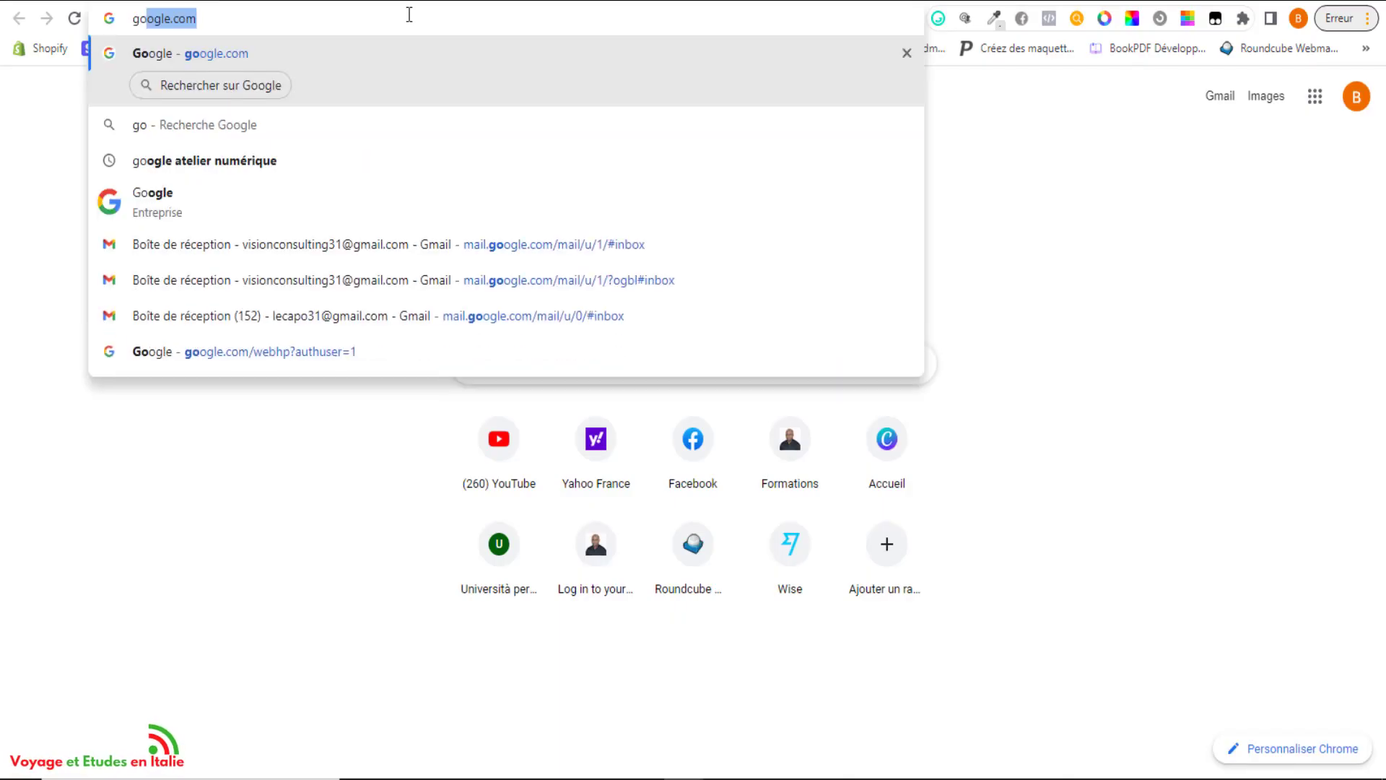
{"action": "key", "text": "Return"}
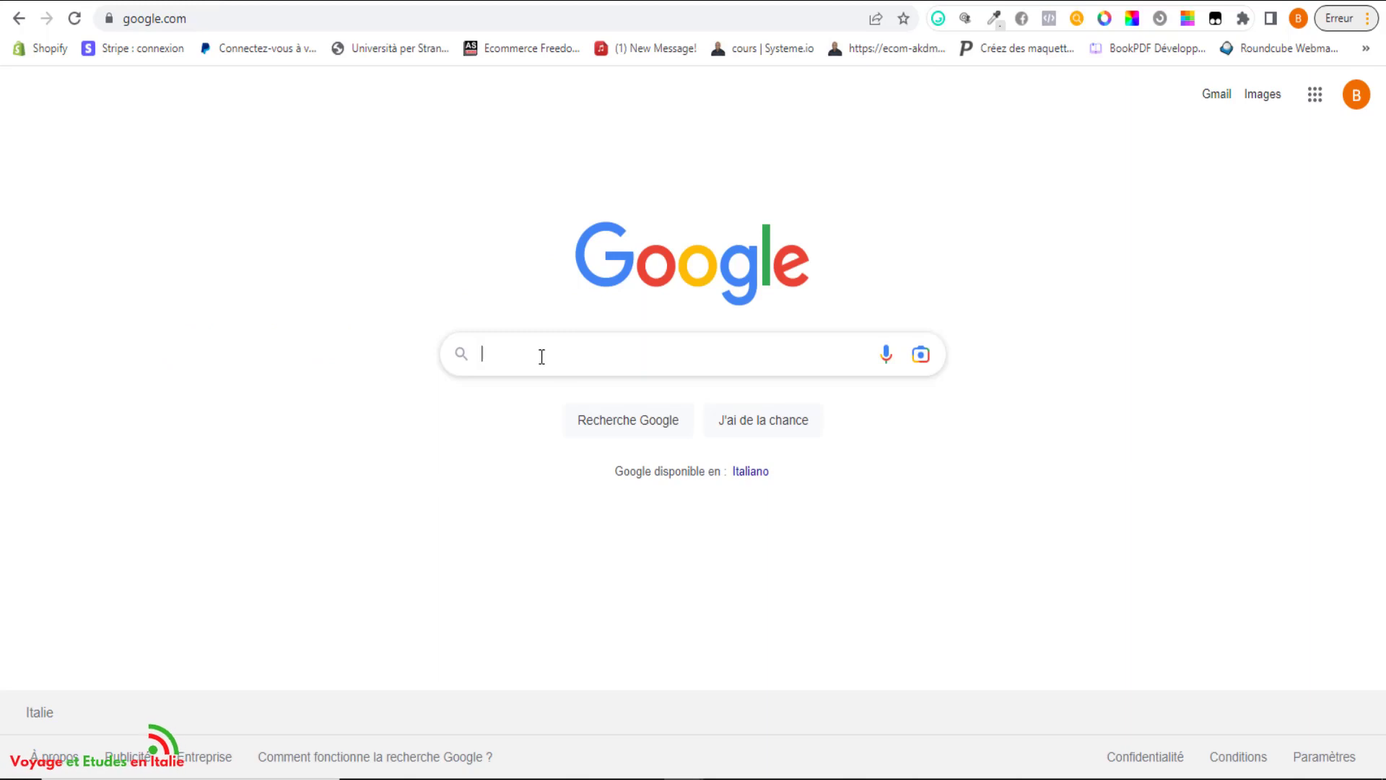
{"action": "left_click", "coordinate": [542, 357]}
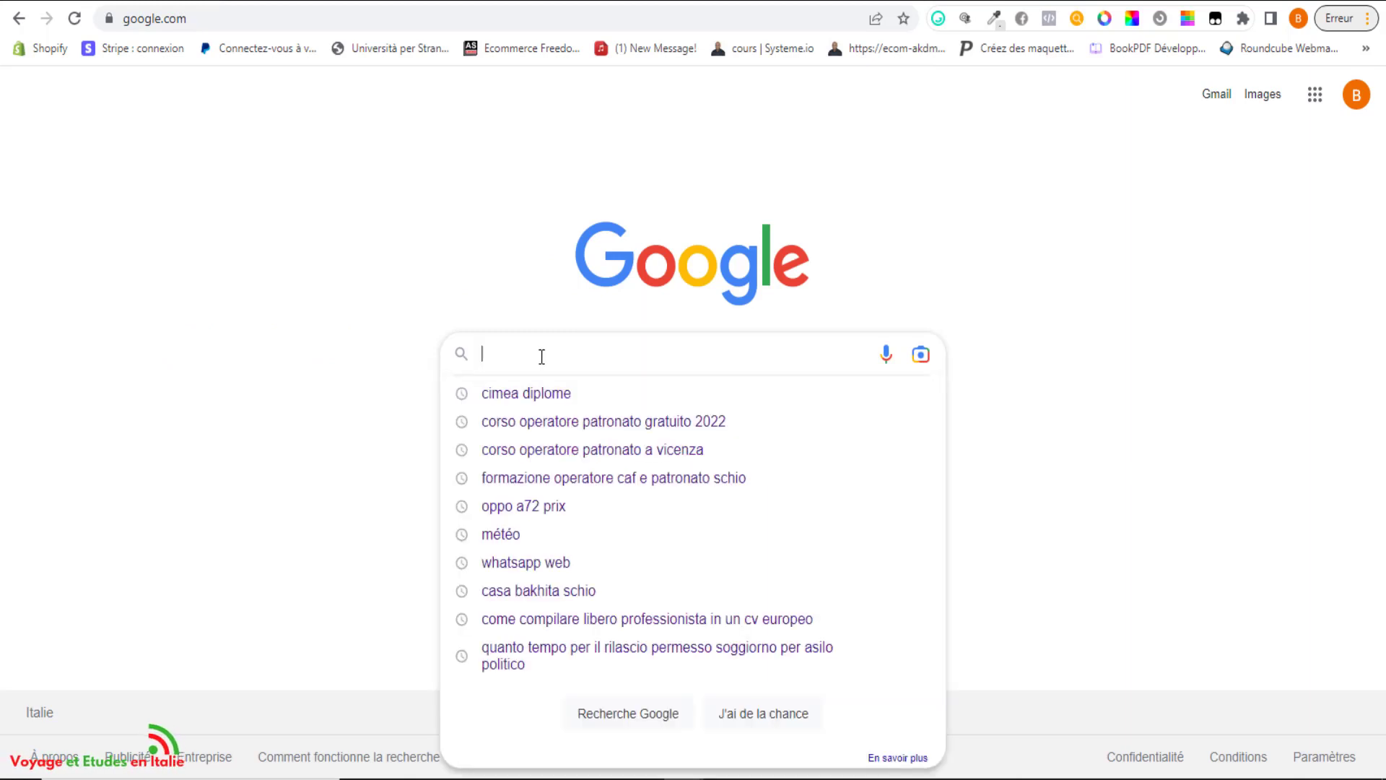
{"action": "type", "text": "cimea"}
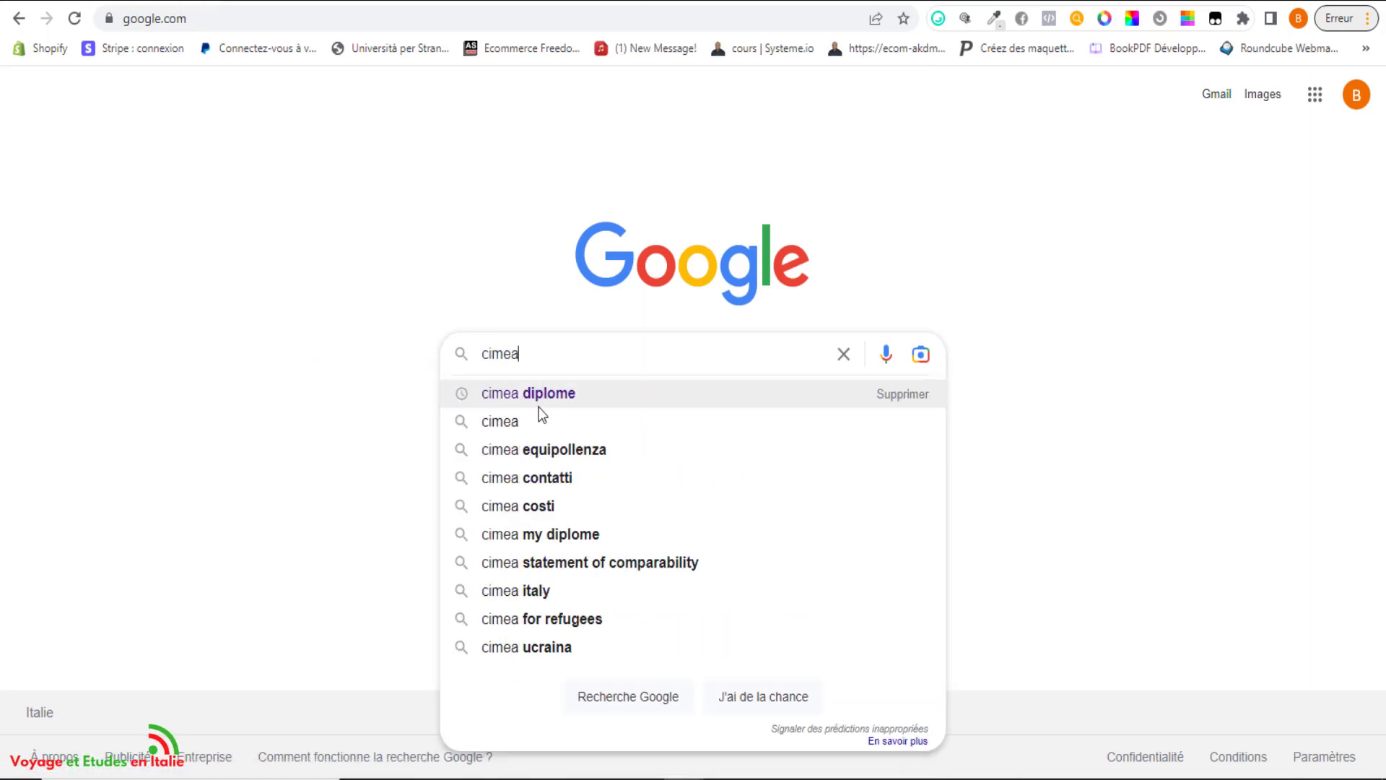
{"action": "left_click", "coordinate": [541, 429]}
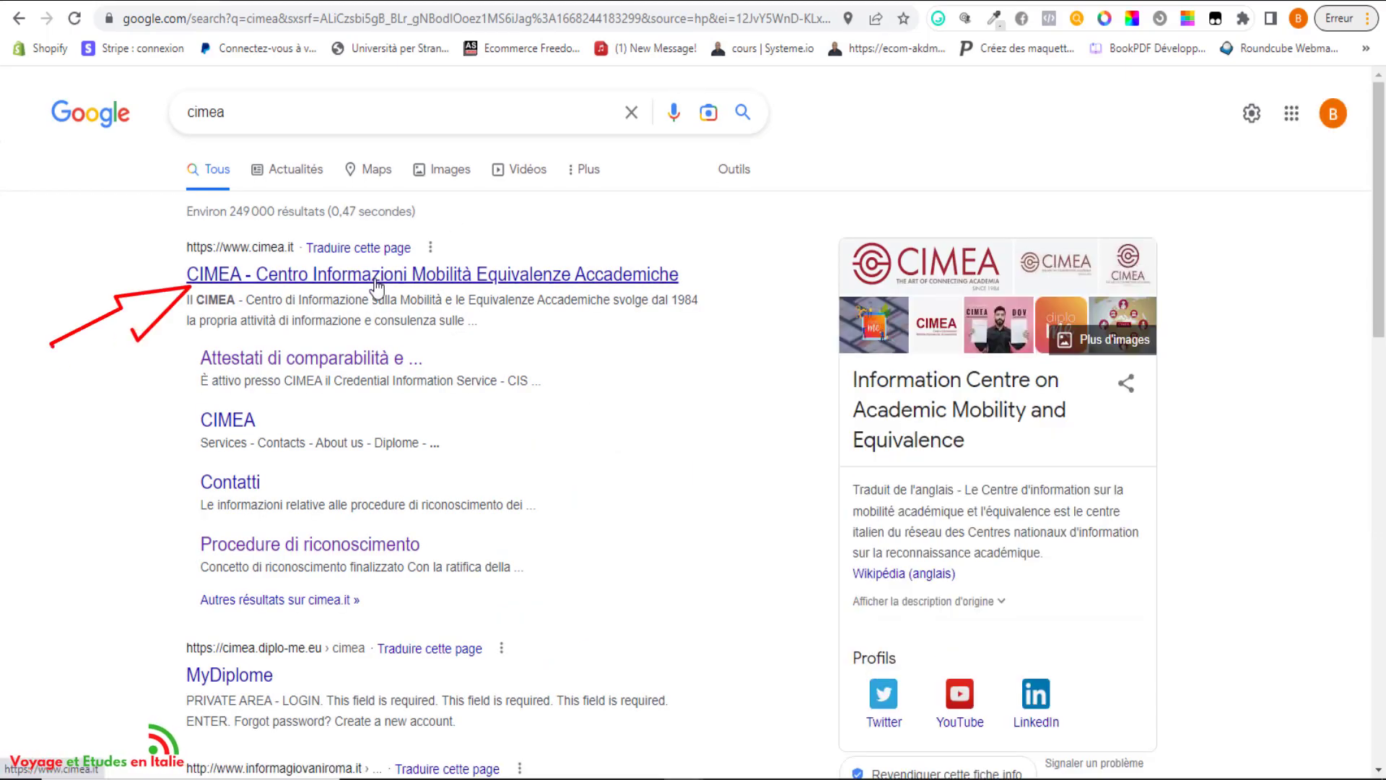
{"action": "left_click", "coordinate": [375, 278]}
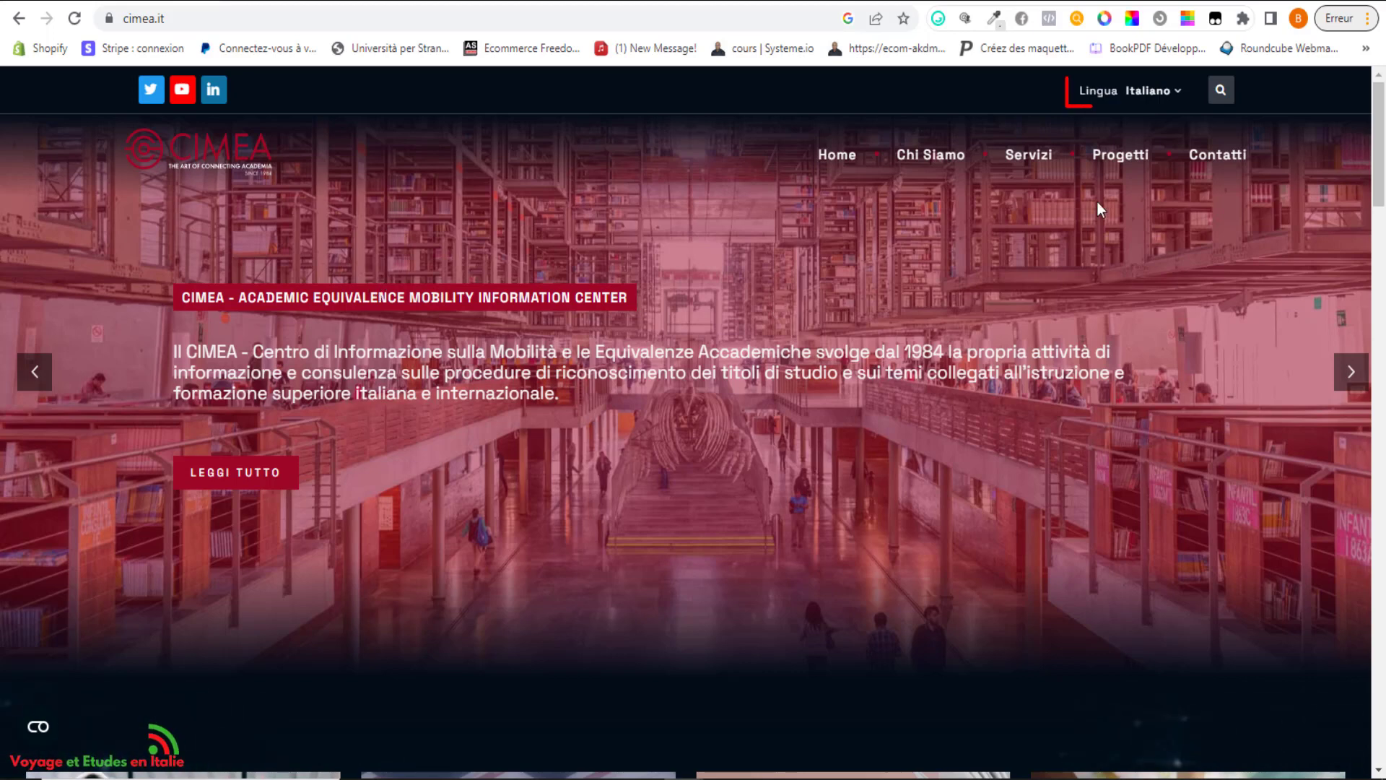
Open Servizi from the top menu and scroll through the list of CIMEA services.
{"action": "mouse_move", "coordinate": [1183, 95]}
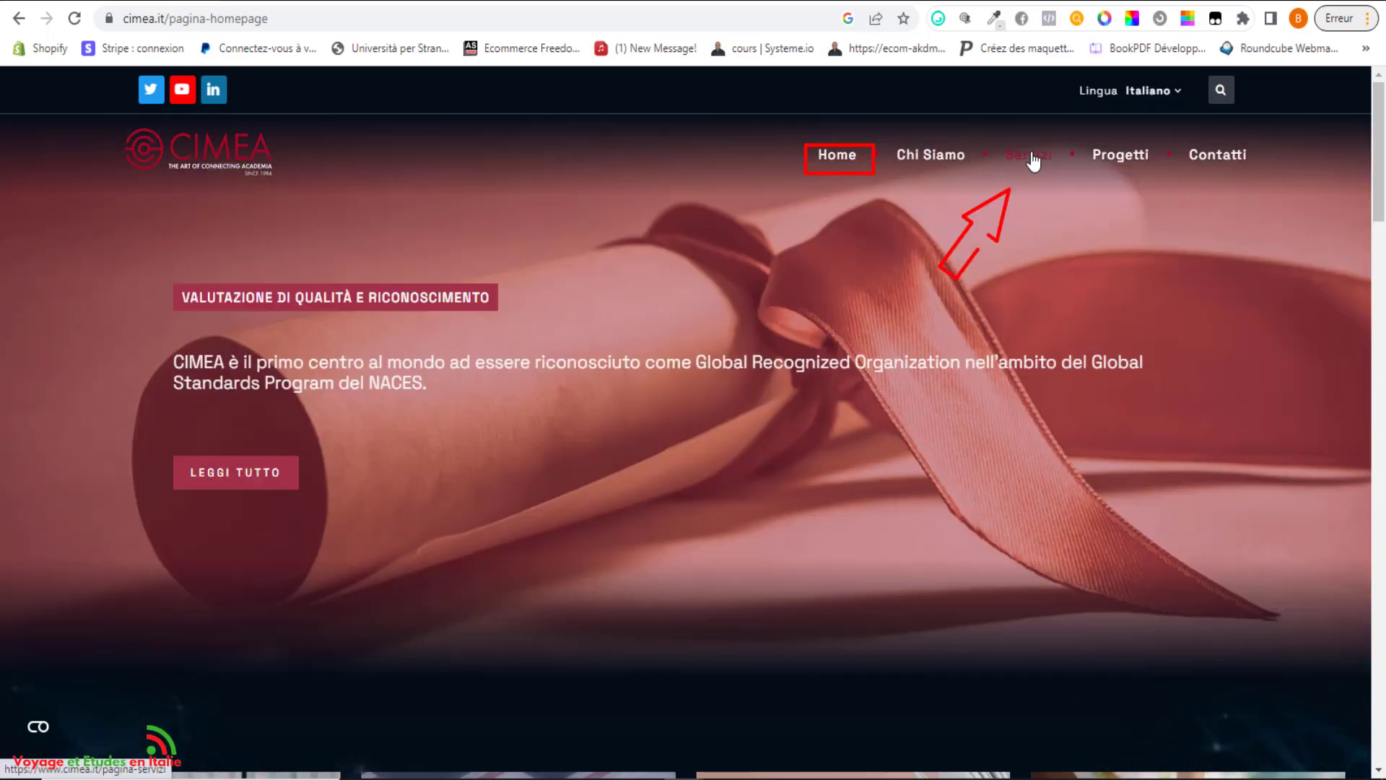
{"action": "left_click", "coordinate": [1033, 160]}
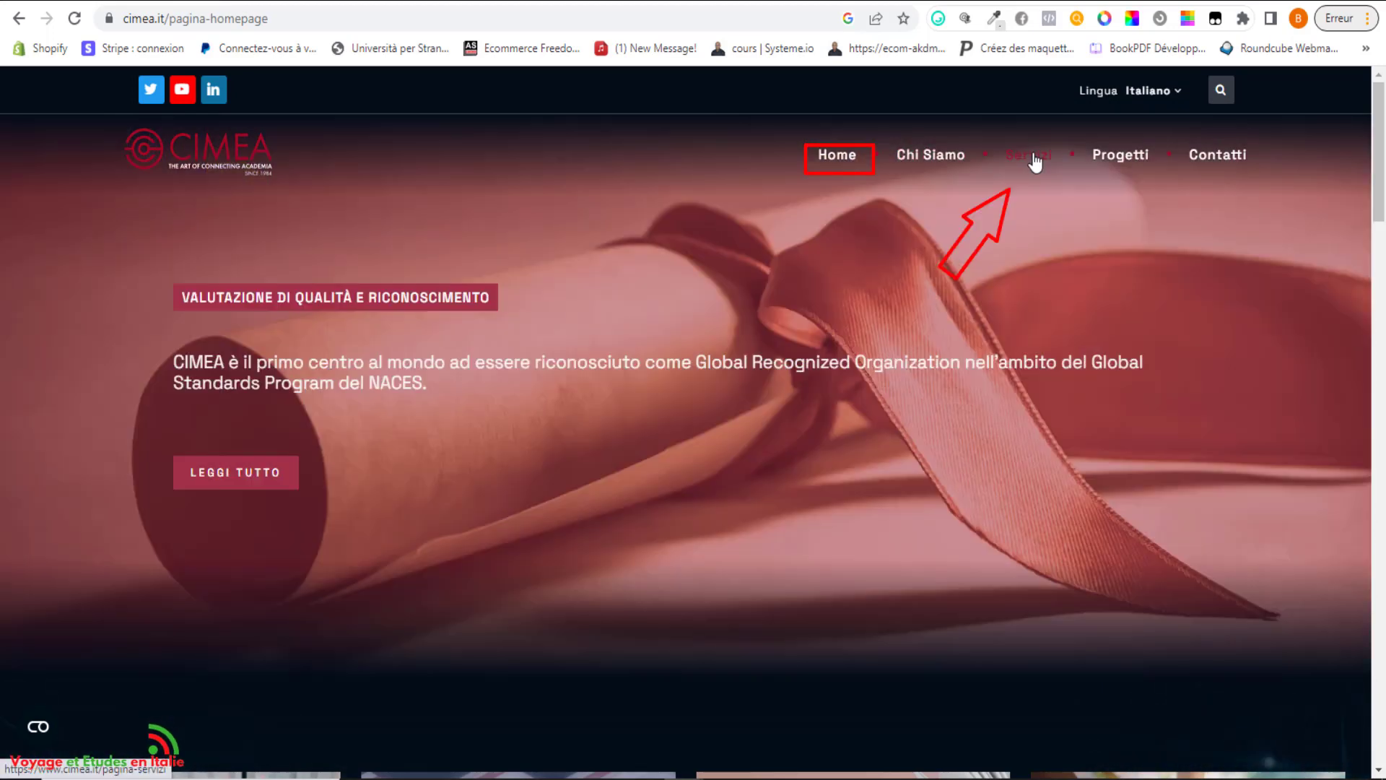
{"action": "scroll", "coordinate": [1381, 303], "scroll_direction": "down", "scroll_amount": 2}
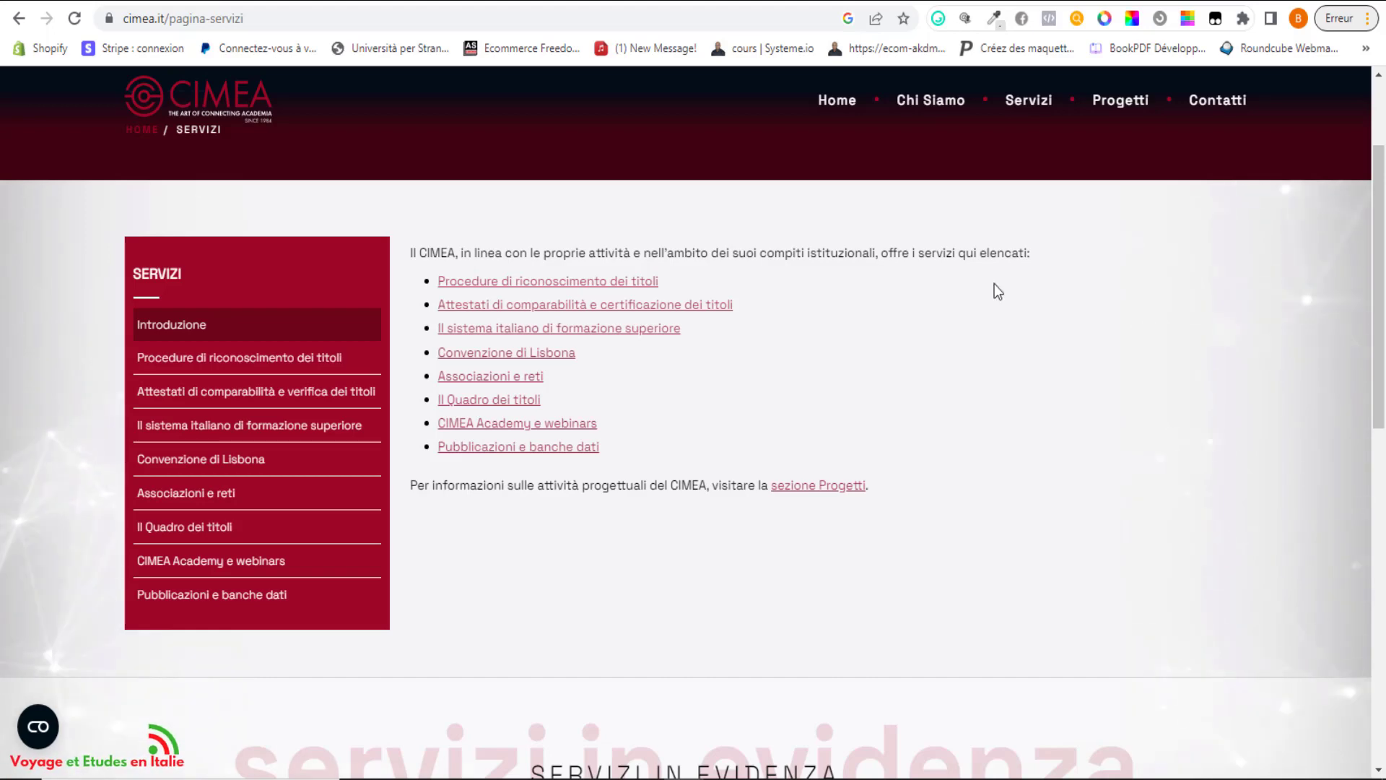
Follow Attestati di comparabilità and the Diplome info page to the cimea.diplo-me.eu login.
{"action": "left_click", "coordinate": [269, 392]}
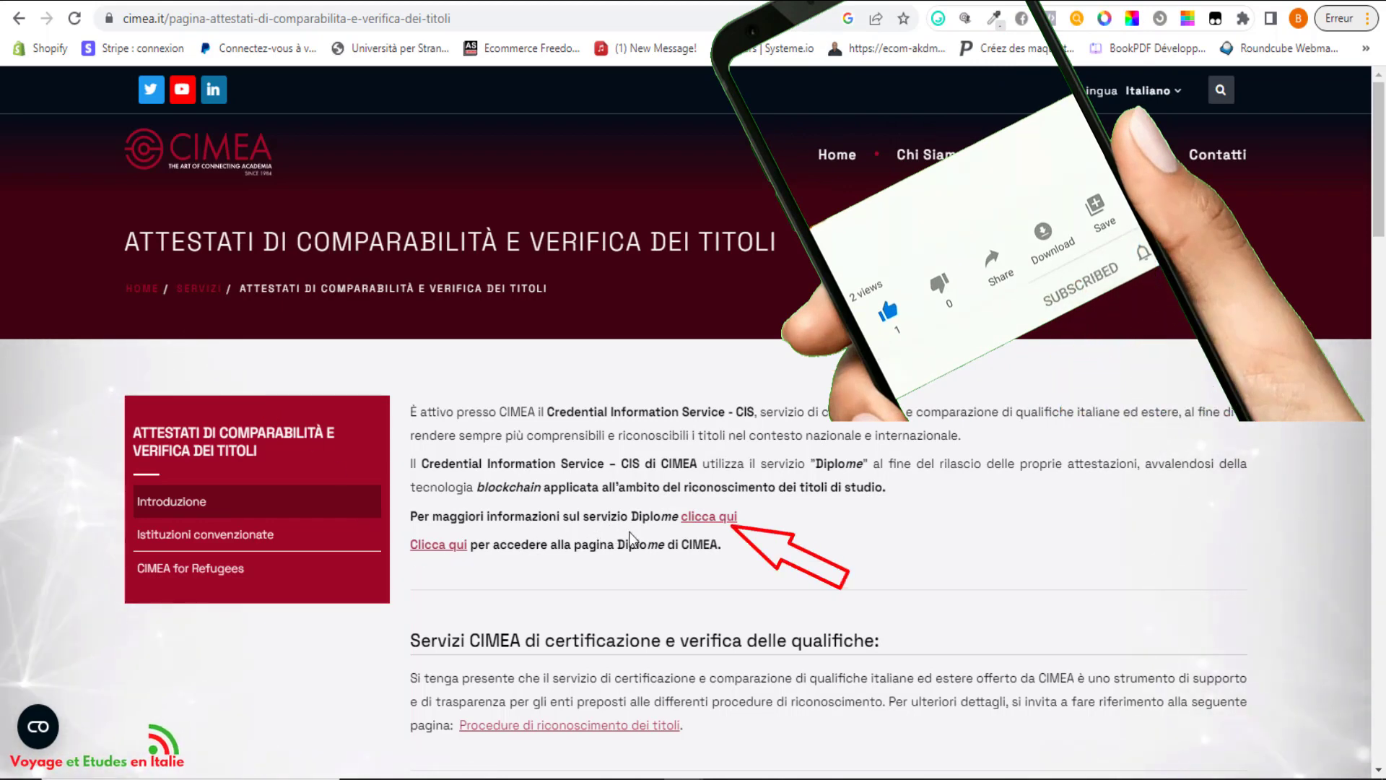
{"action": "left_click", "coordinate": [711, 526]}
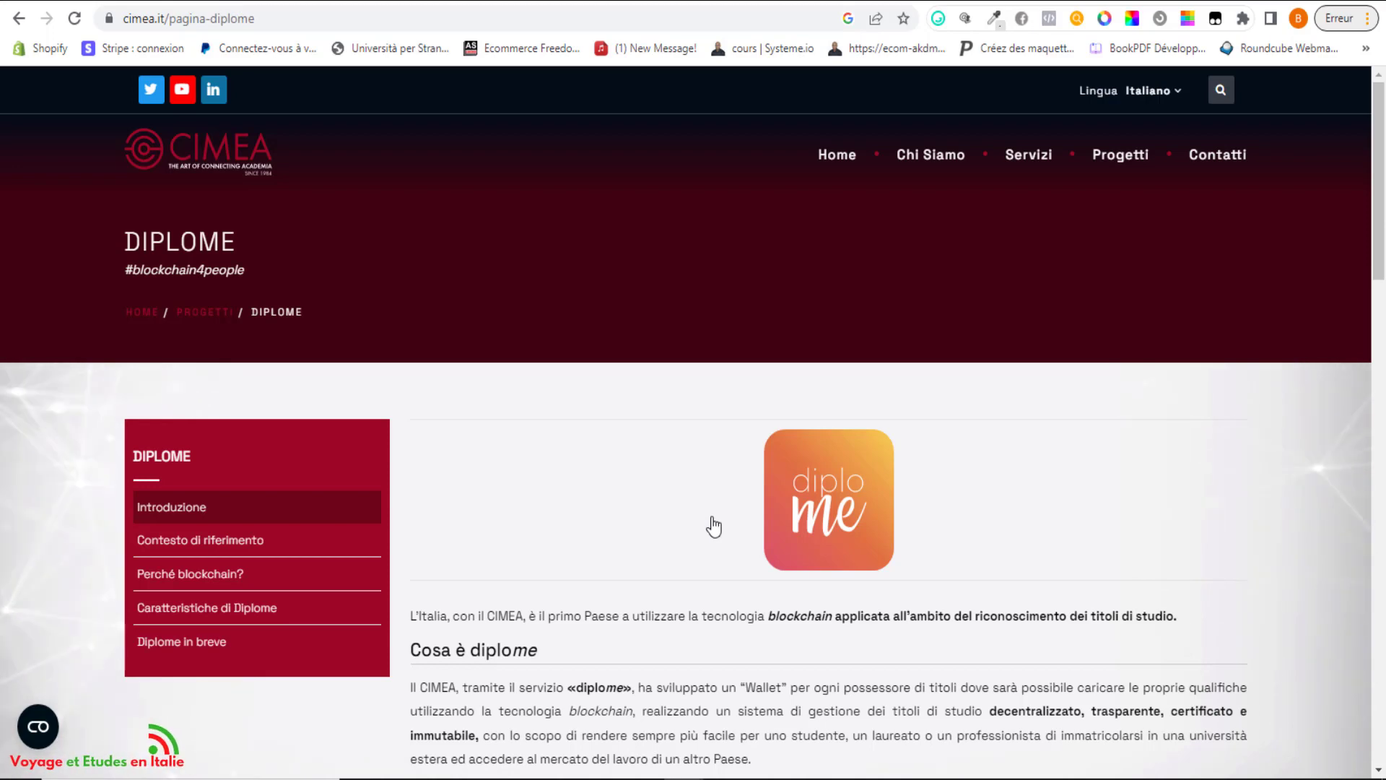
{"action": "left_click_drag", "start_coordinate": [1383, 172], "coordinate": [1385, 374]}
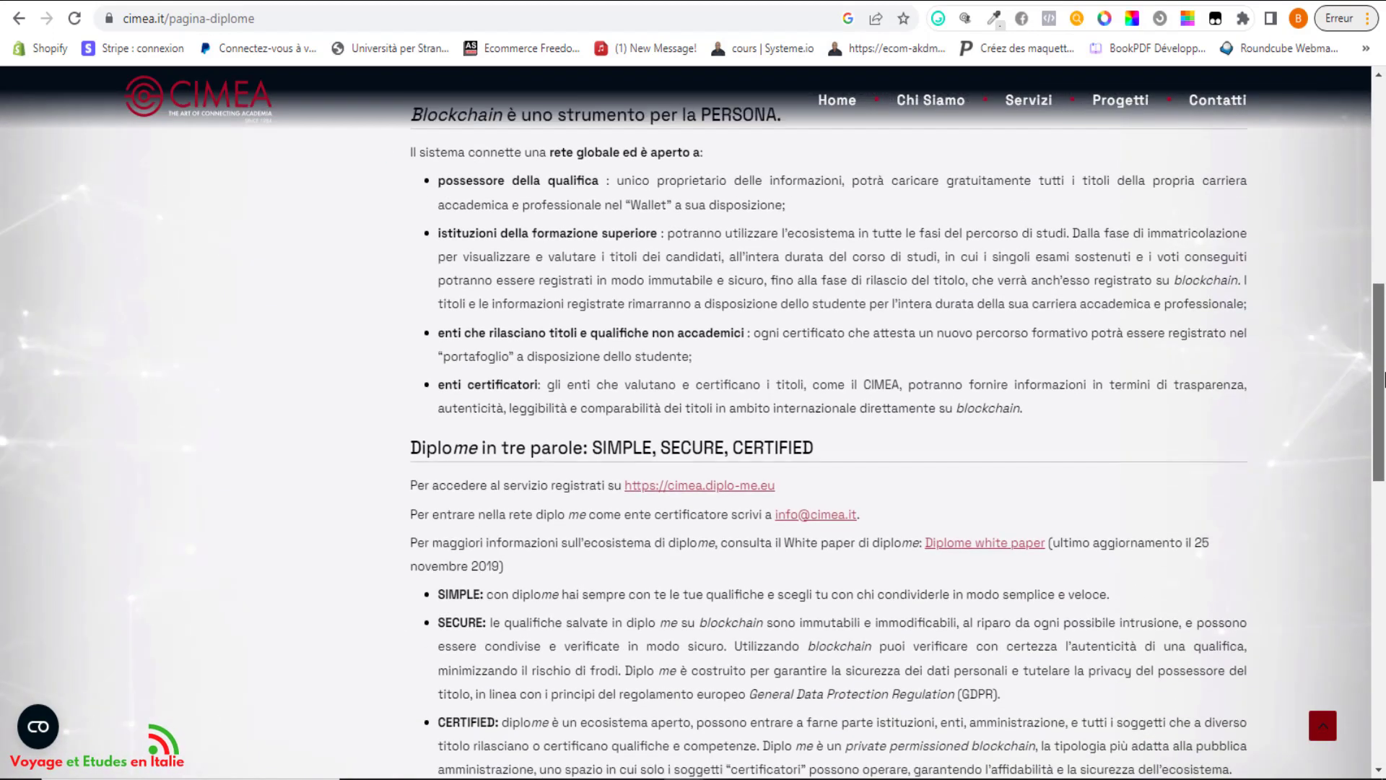
{"action": "left_click", "coordinate": [701, 485]}
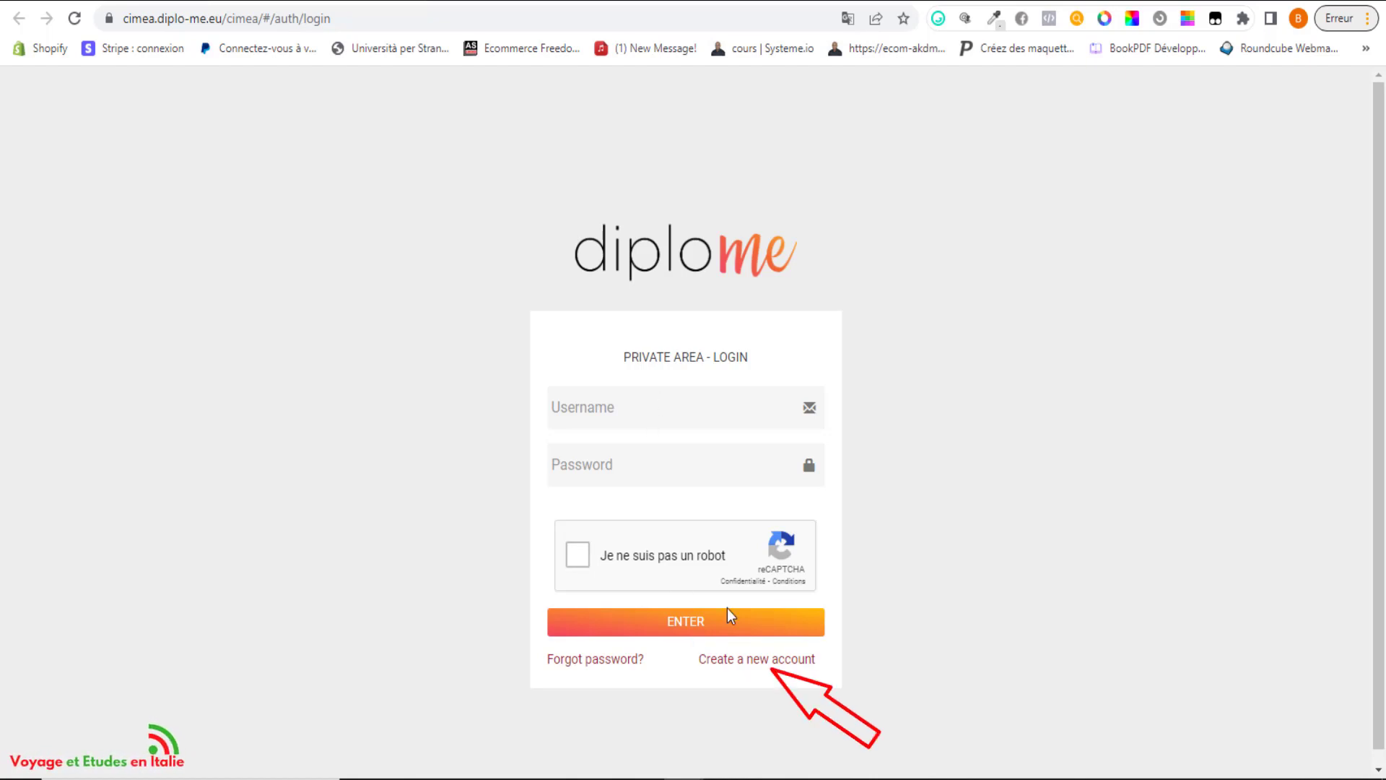
Start a new Diplome account and fill in the first name, surname and e-mail address.
{"action": "left_click", "coordinate": [762, 667]}
{"action": "left_click", "coordinate": [618, 432]}
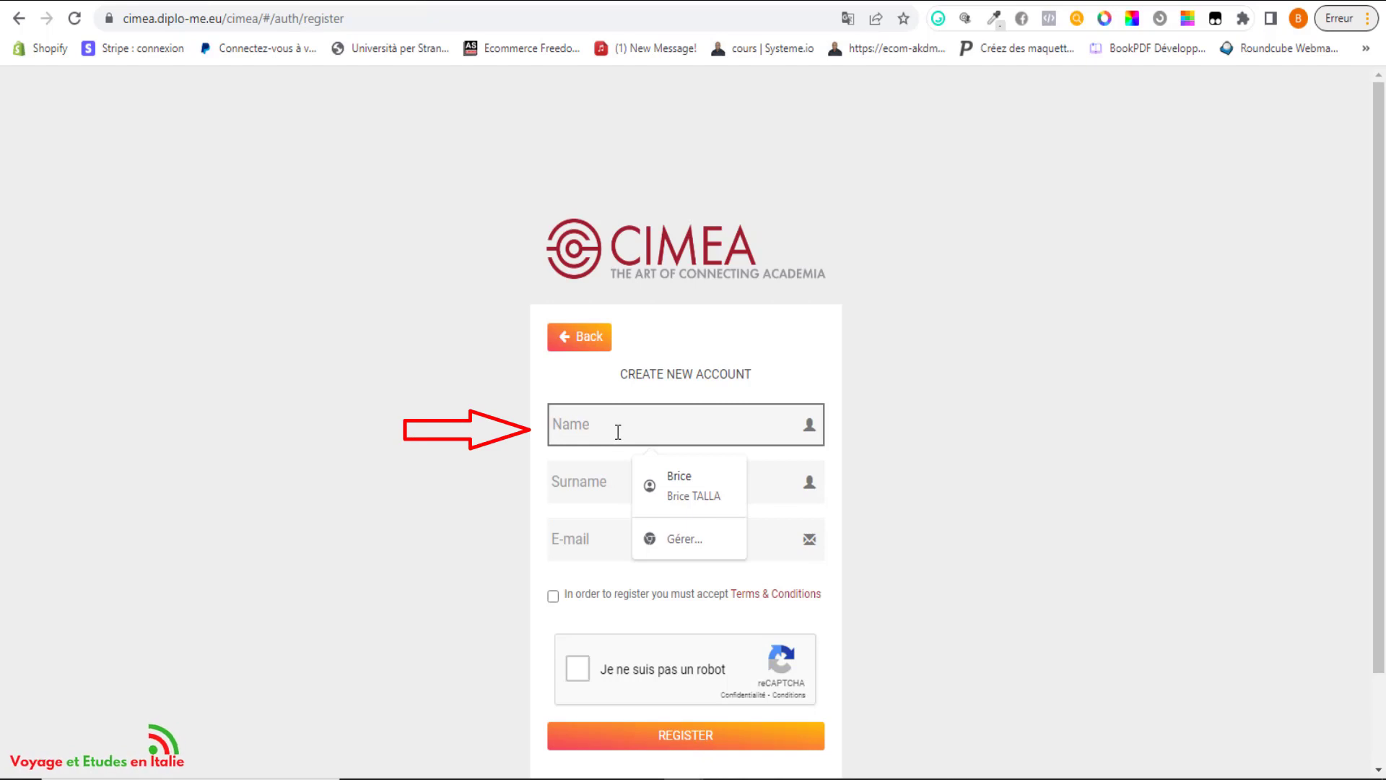
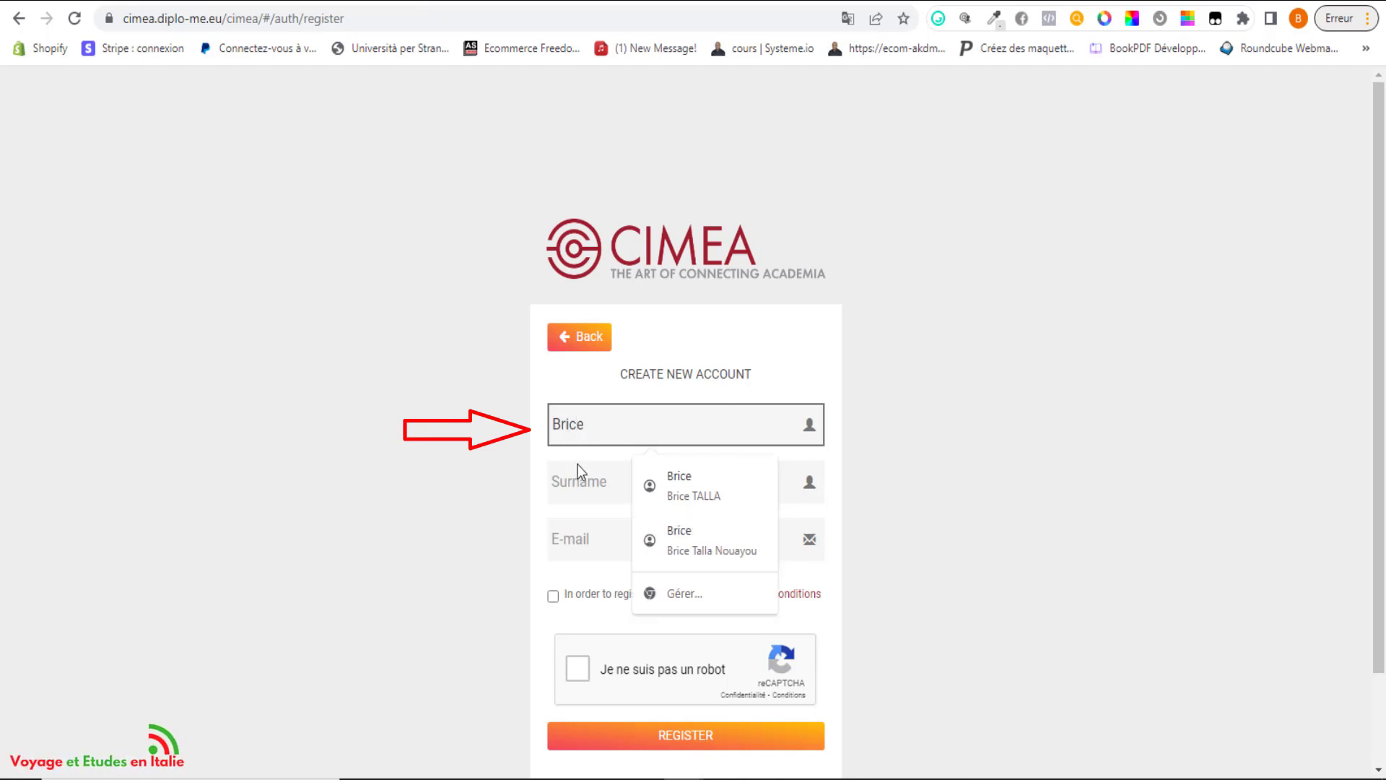
{"action": "left_click", "coordinate": [576, 480]}
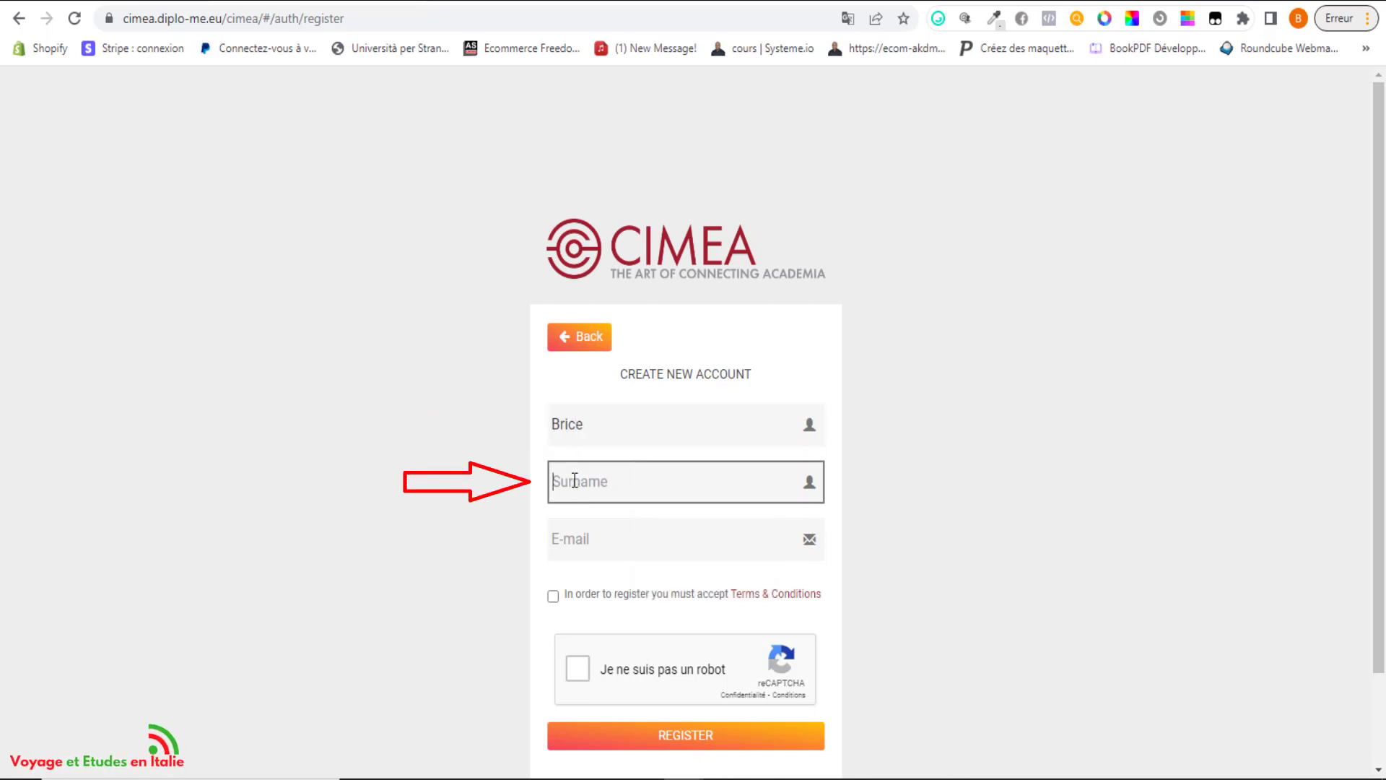
{"action": "left_click", "coordinate": [578, 540]}
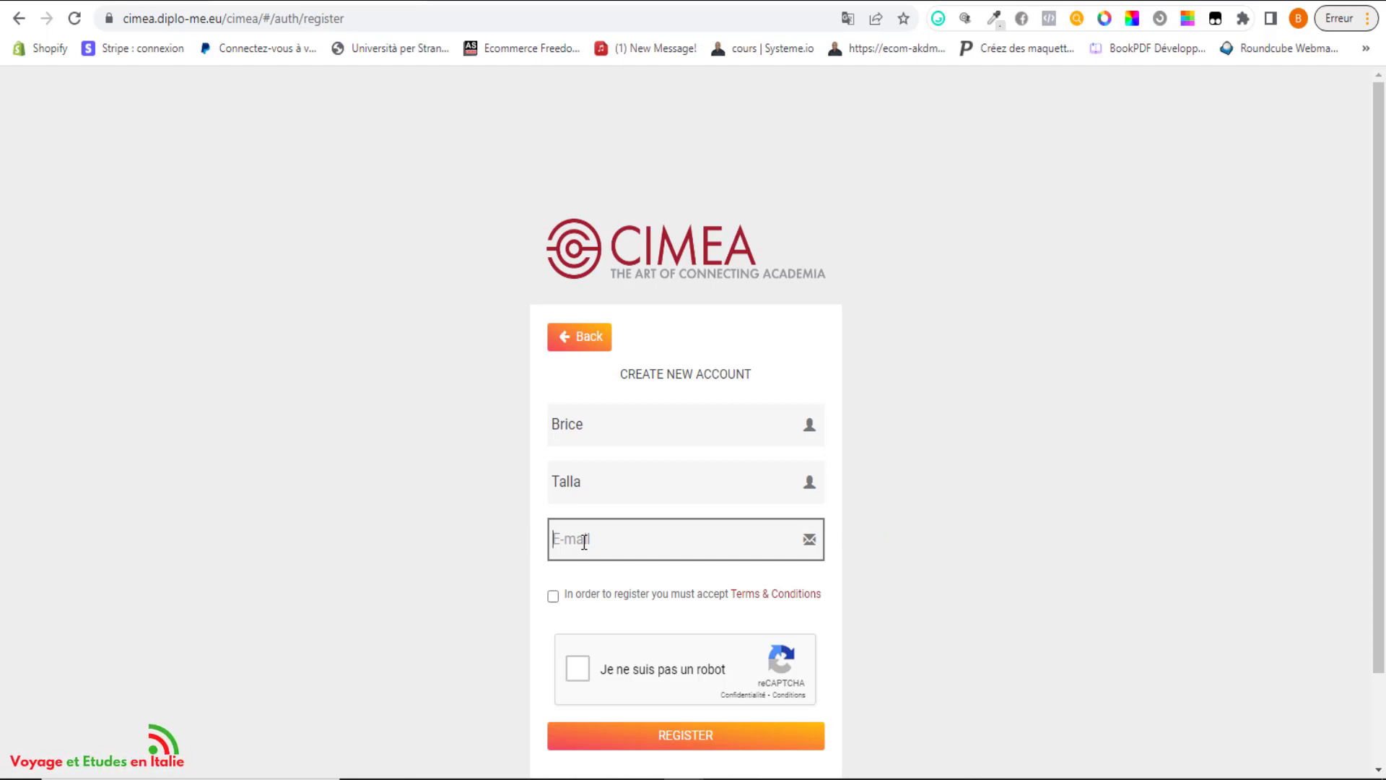
Accept the terms and conditions, pass the reCAPTCHA, and submit the registration.
{"action": "left_click", "coordinate": [553, 597]}
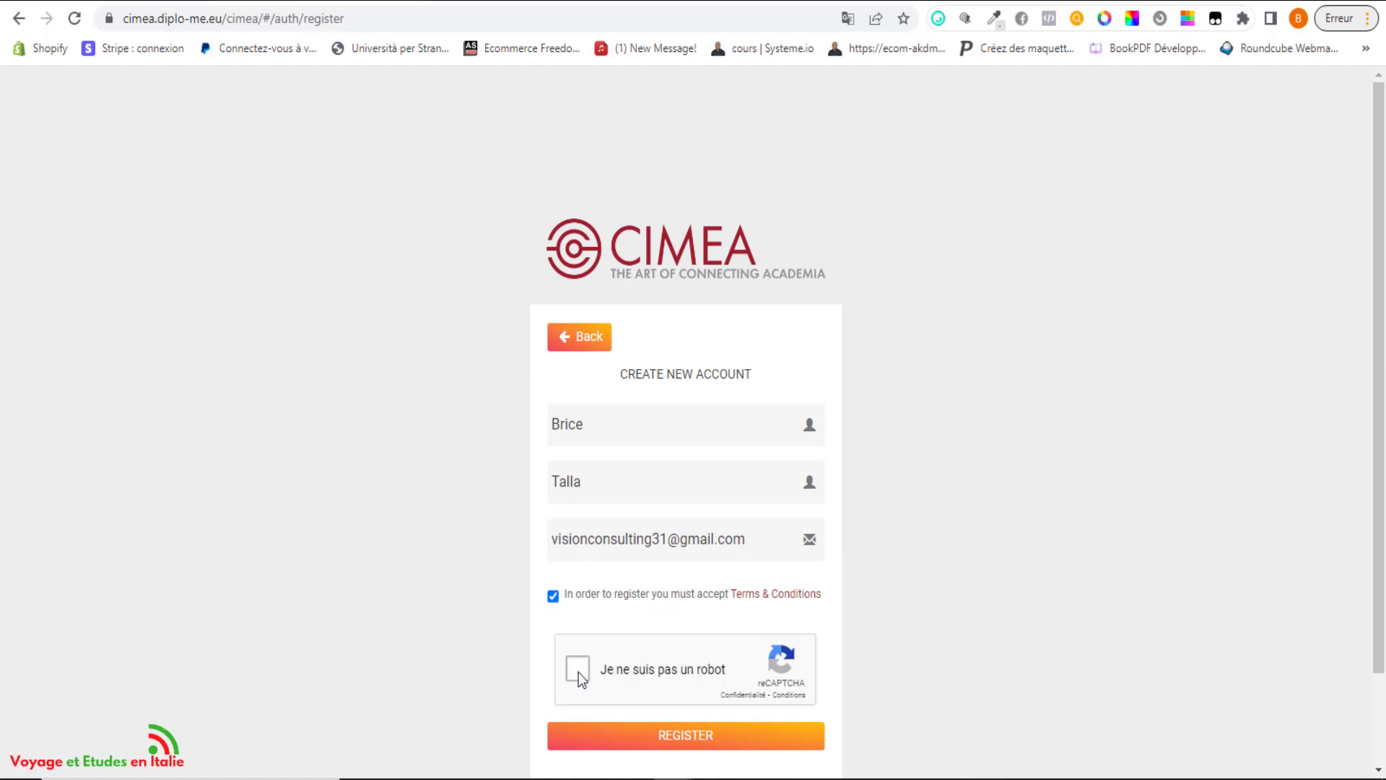
{"action": "left_click", "coordinate": [579, 671]}
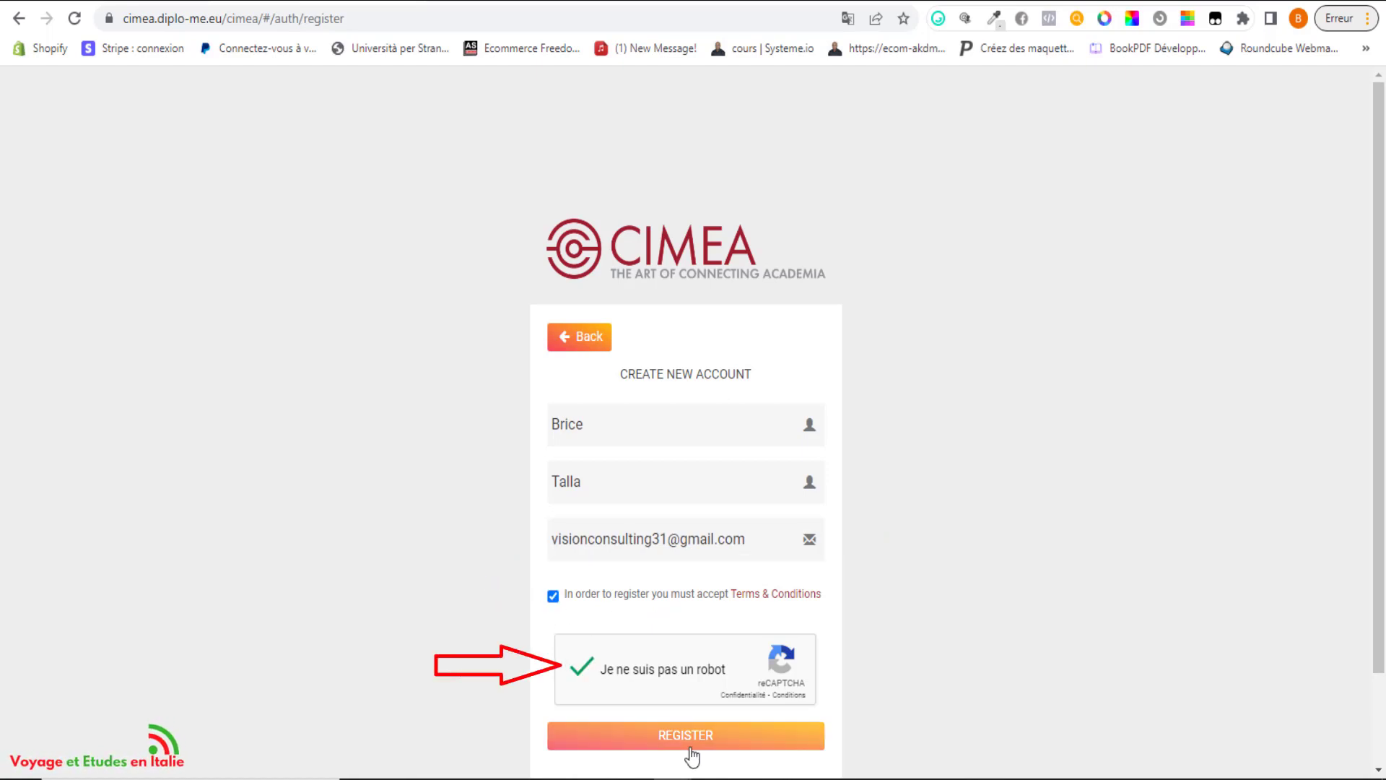
{"action": "left_click", "coordinate": [690, 742]}
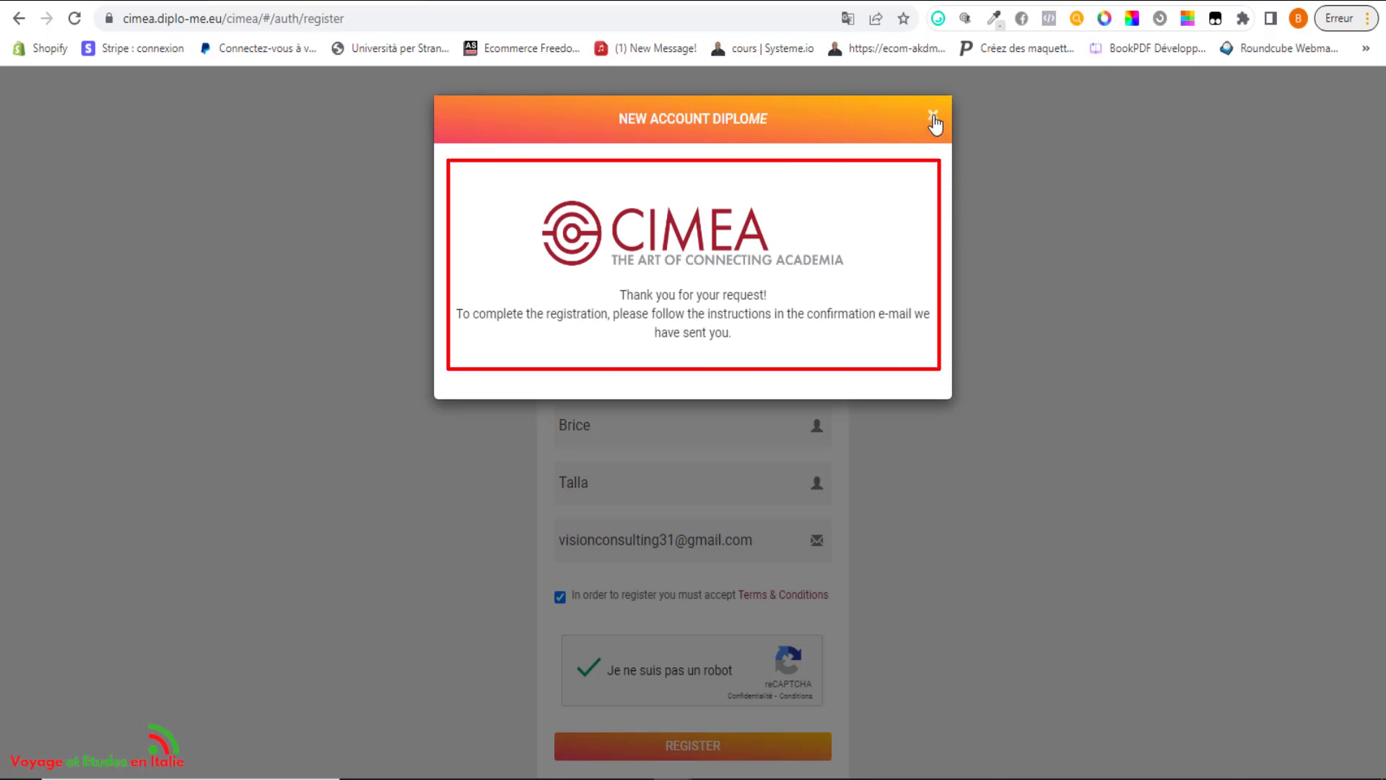
Find the Diplome welcome e-mail in Gmail and copy the account password with Copier.
{"action": "left_click", "coordinate": [1228, 101]}
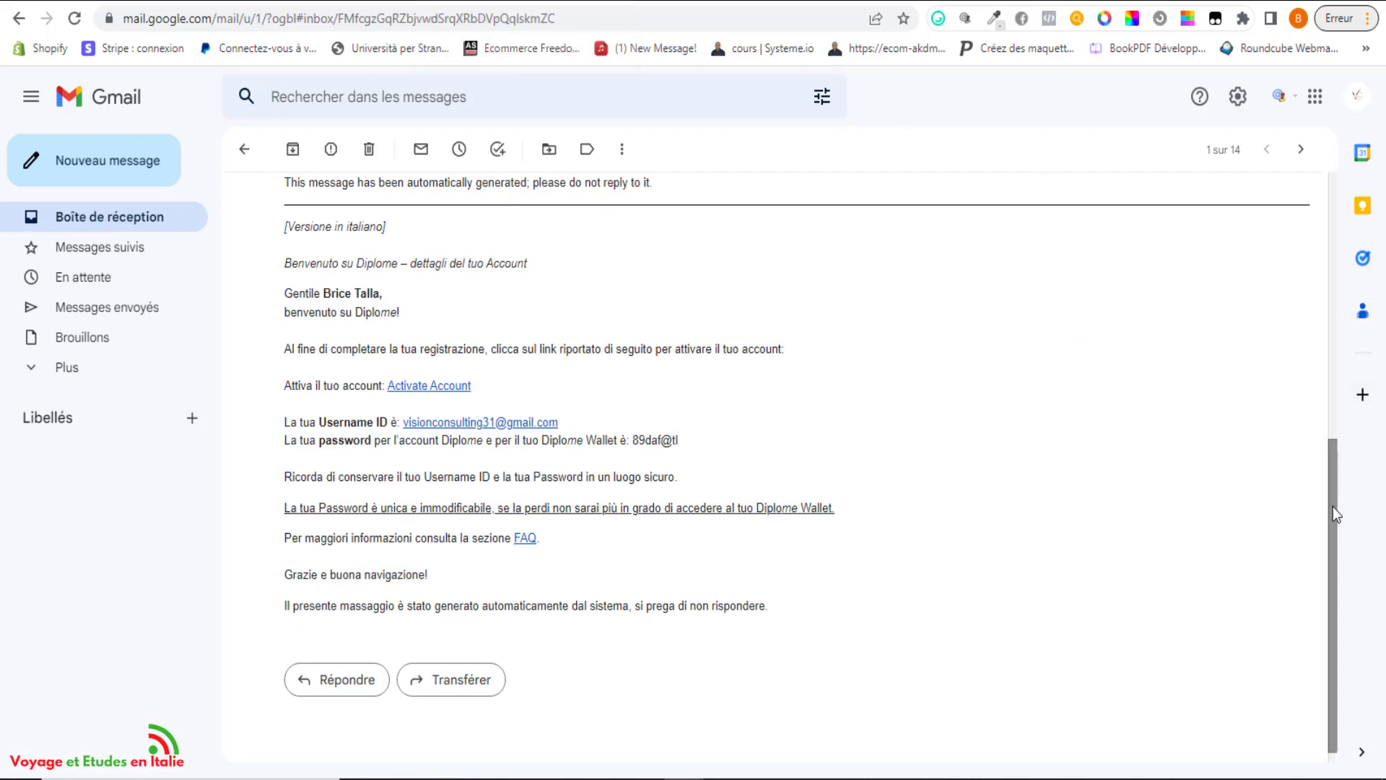
{"action": "mouse_move", "coordinate": [1332, 513]}
{"action": "left_mouse_down"}
{"action": "mouse_move", "coordinate": [1307, 185]}
{"action": "mouse_move", "coordinate": [1333, 531]}
{"action": "left_mouse_up"}
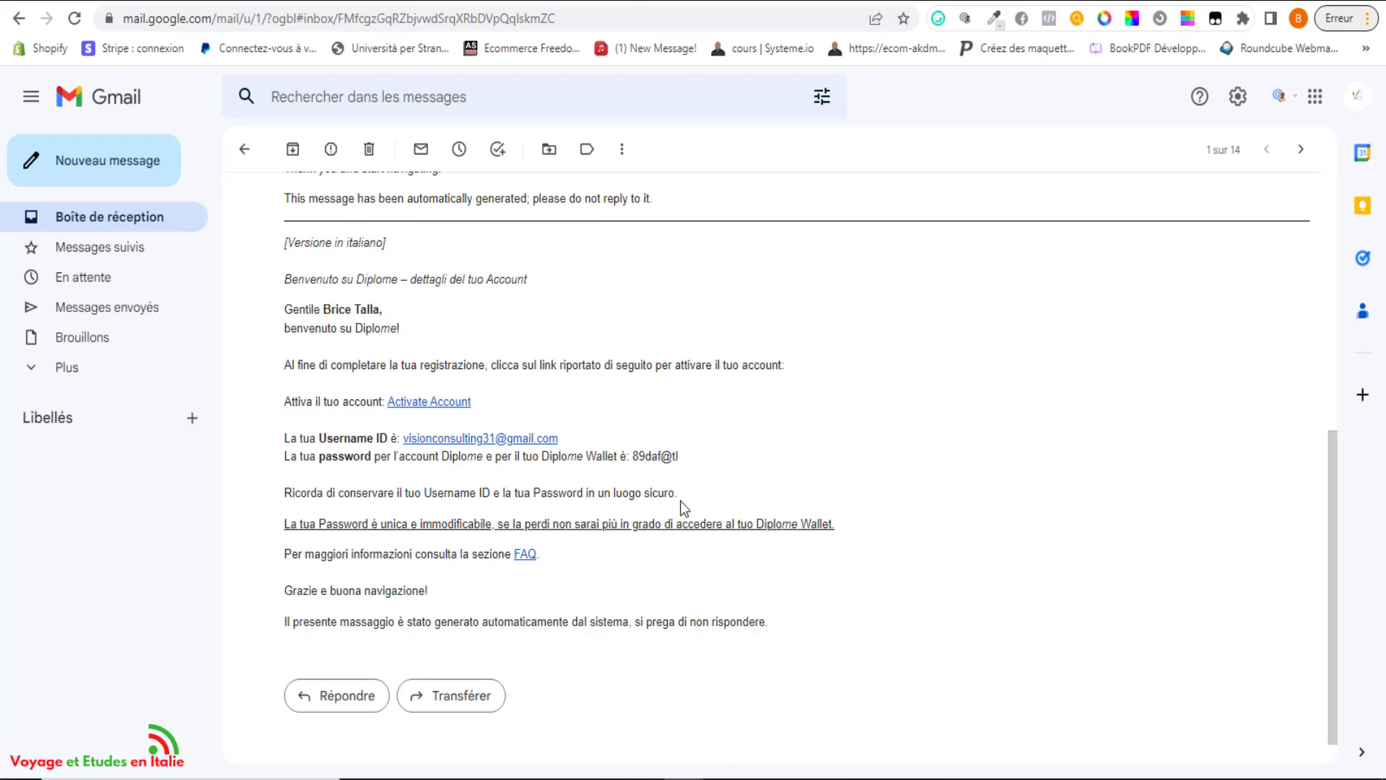
{"action": "left_click_drag", "start_coordinate": [633, 457], "coordinate": [721, 463]}
{"action": "left_click", "coordinate": [721, 463]}
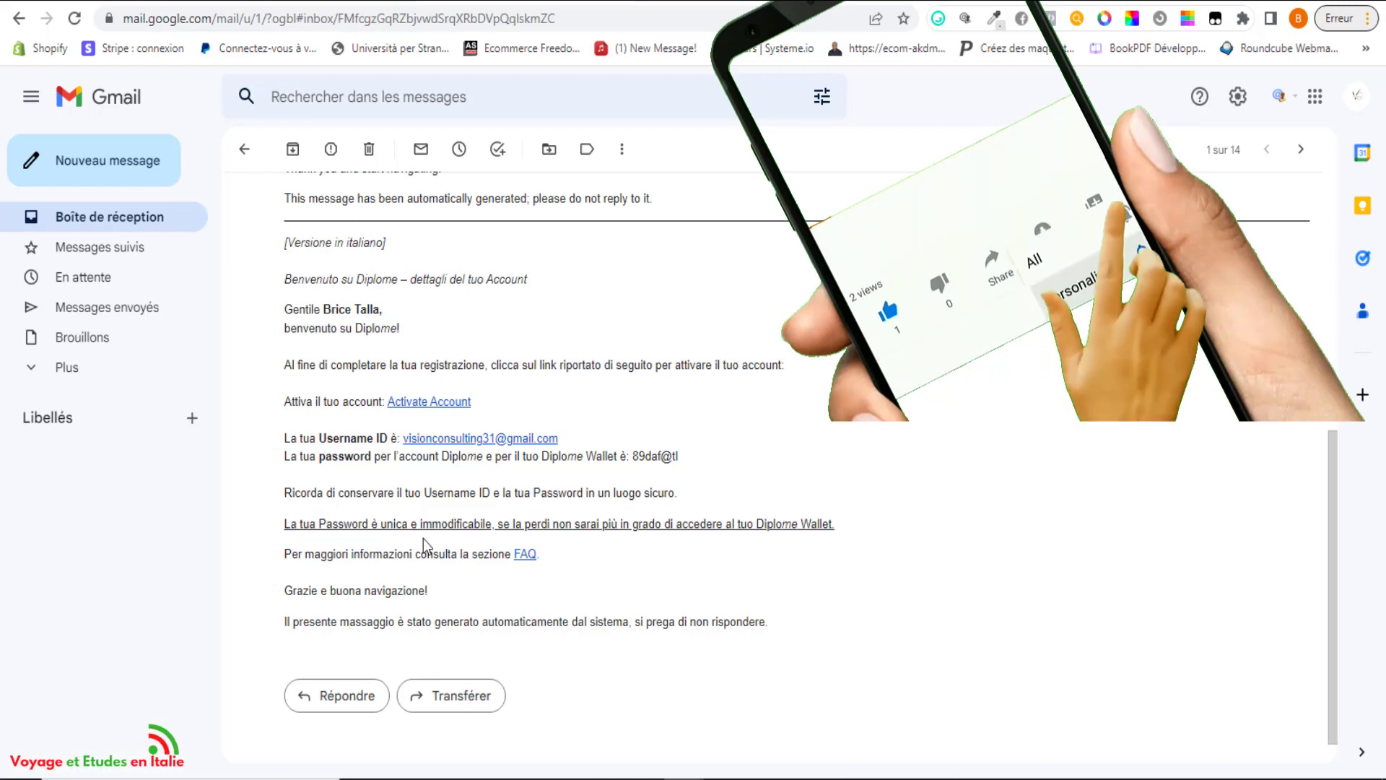
{"action": "left_click_drag", "start_coordinate": [633, 456], "coordinate": [678, 456]}
{"action": "right_click", "coordinate": [667, 457]}
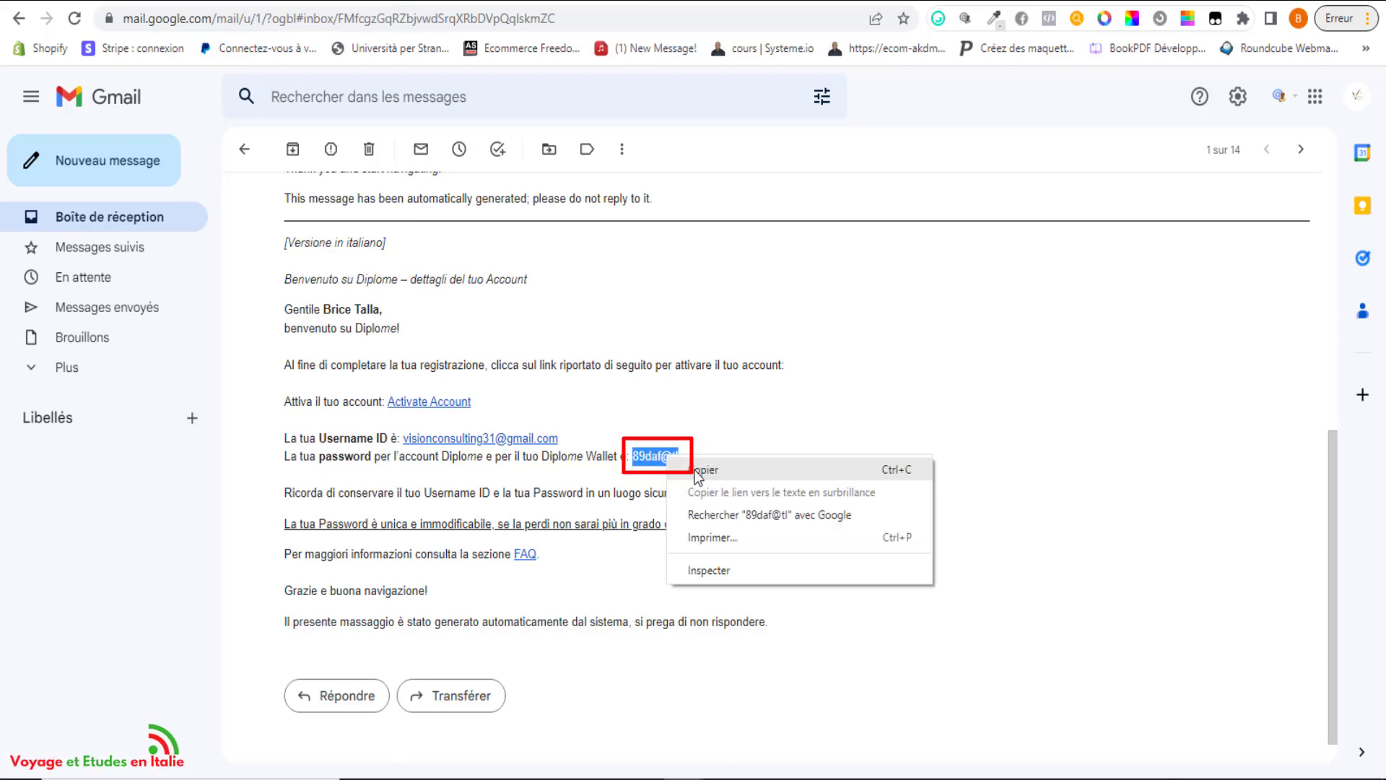
{"action": "left_click", "coordinate": [697, 471]}
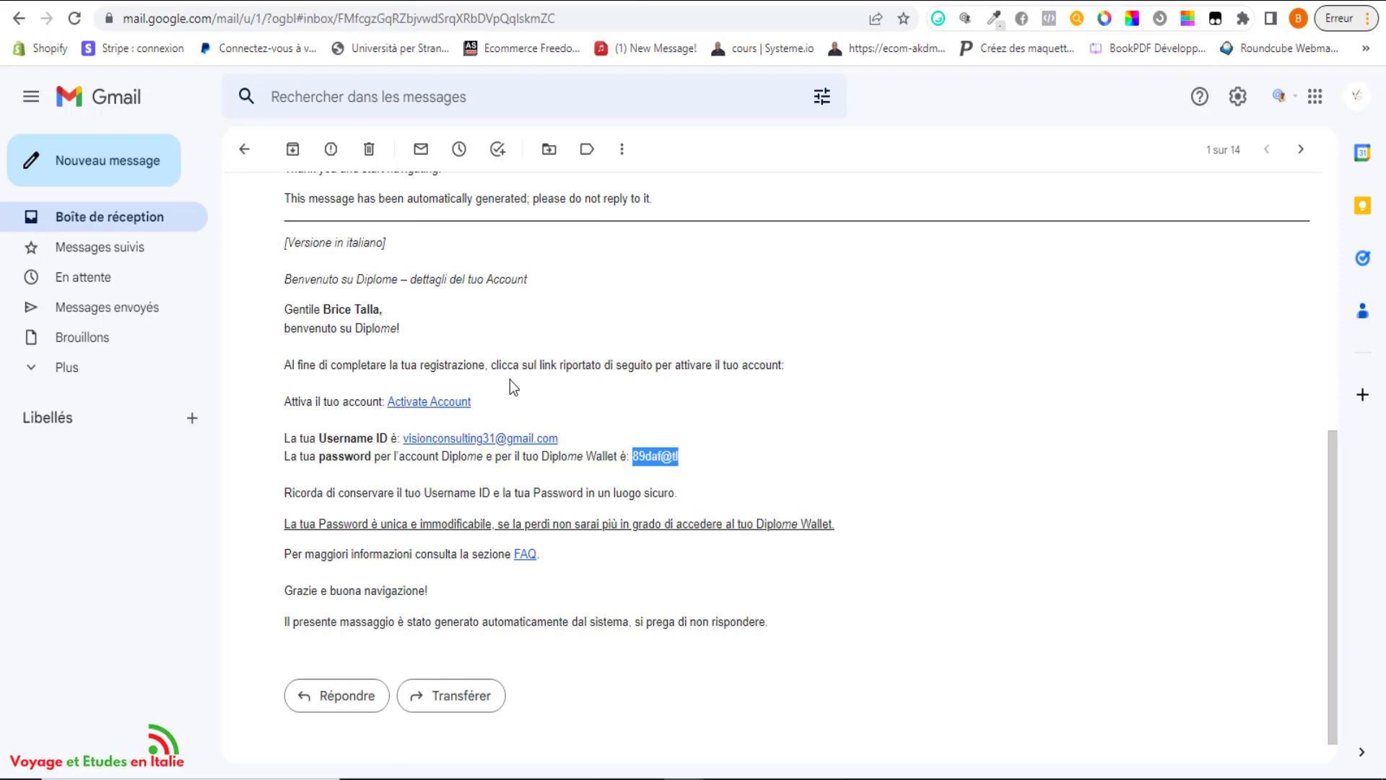
Activate the account and log in with the account e-mail, pasted password and robot check.
{"action": "left_click", "coordinate": [463, 415]}
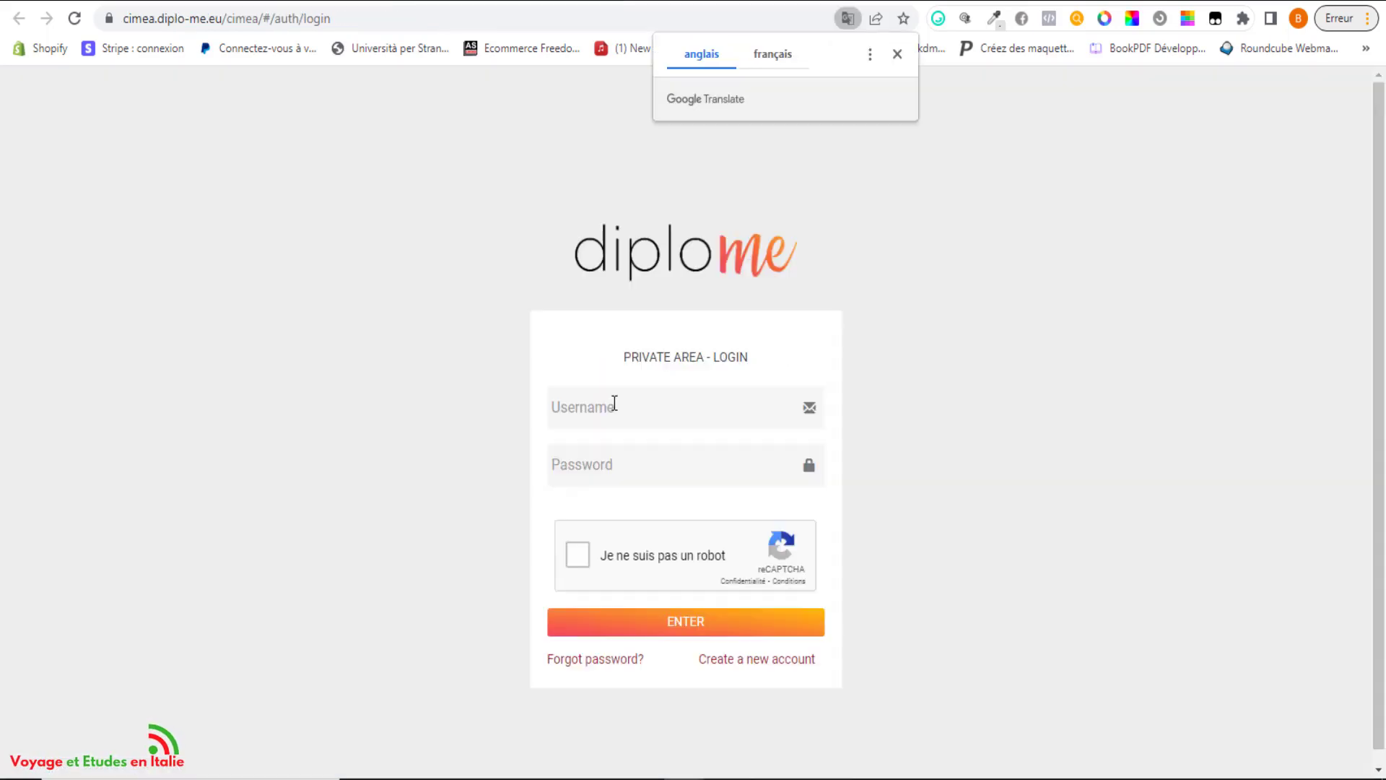
{"action": "left_click", "coordinate": [614, 405]}
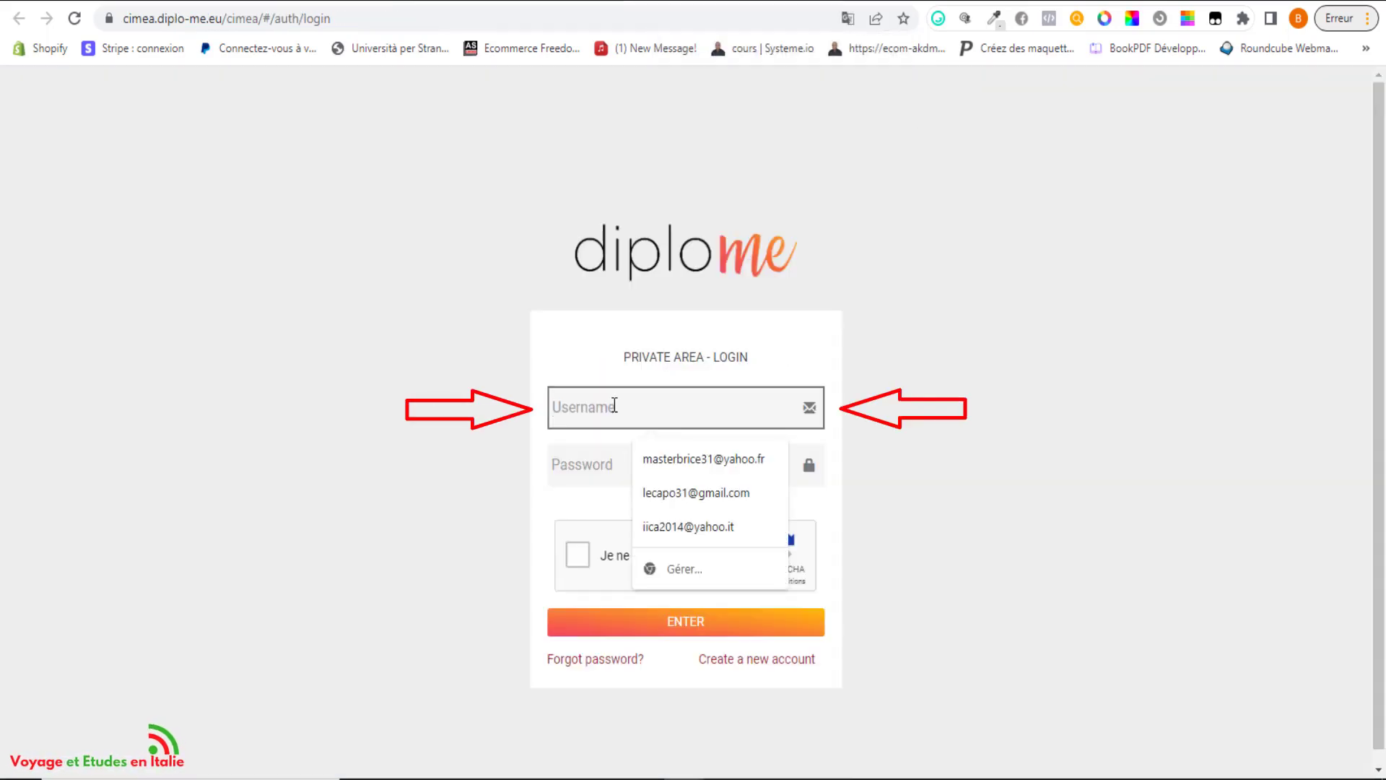
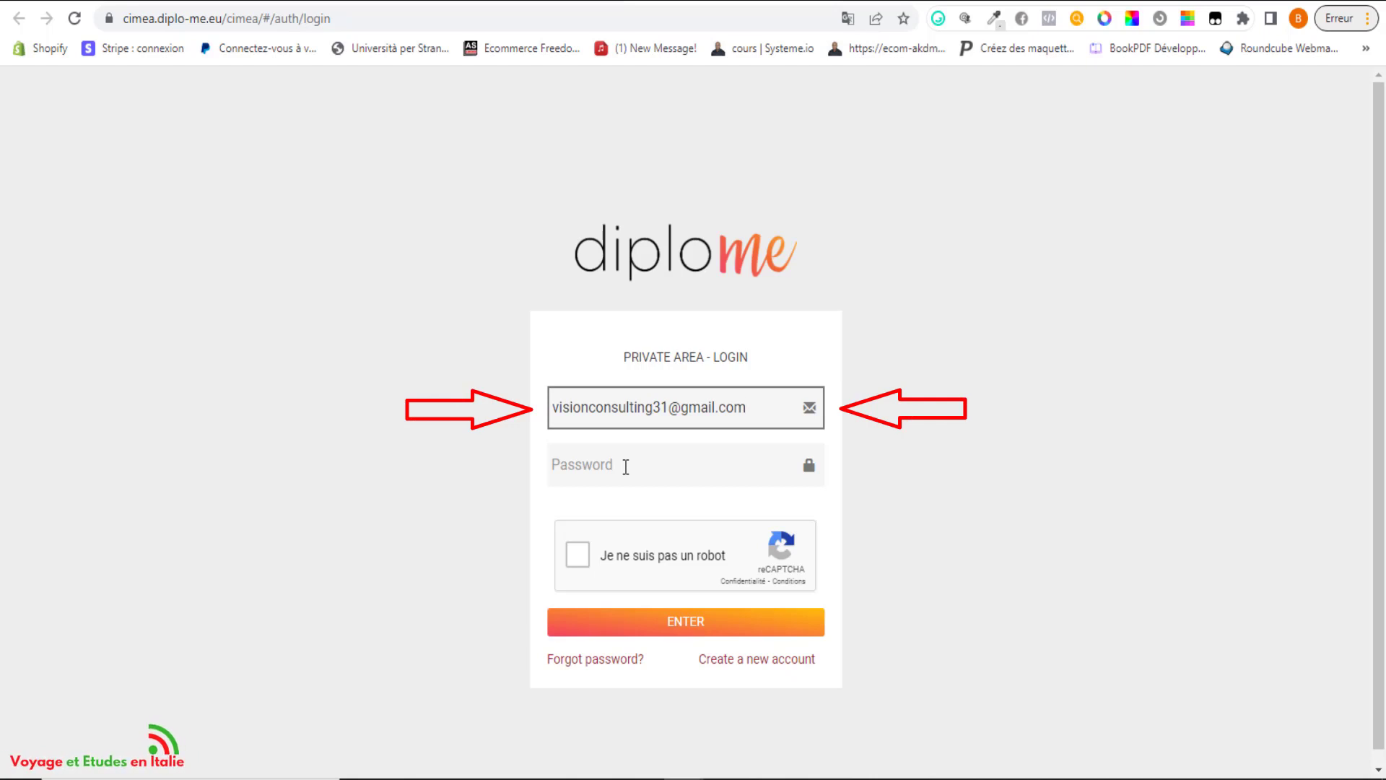
{"action": "left_click", "coordinate": [626, 467]}
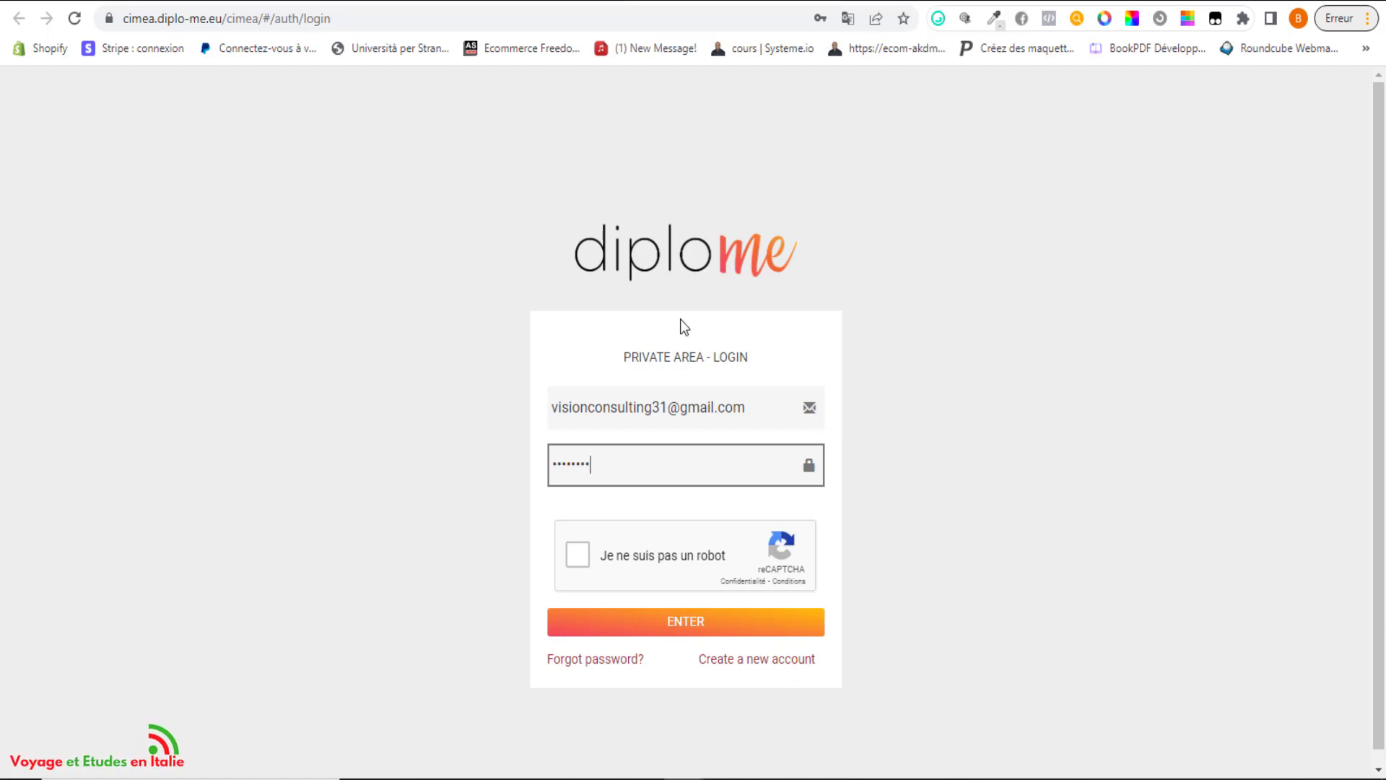
{"action": "left_click", "coordinate": [579, 556]}
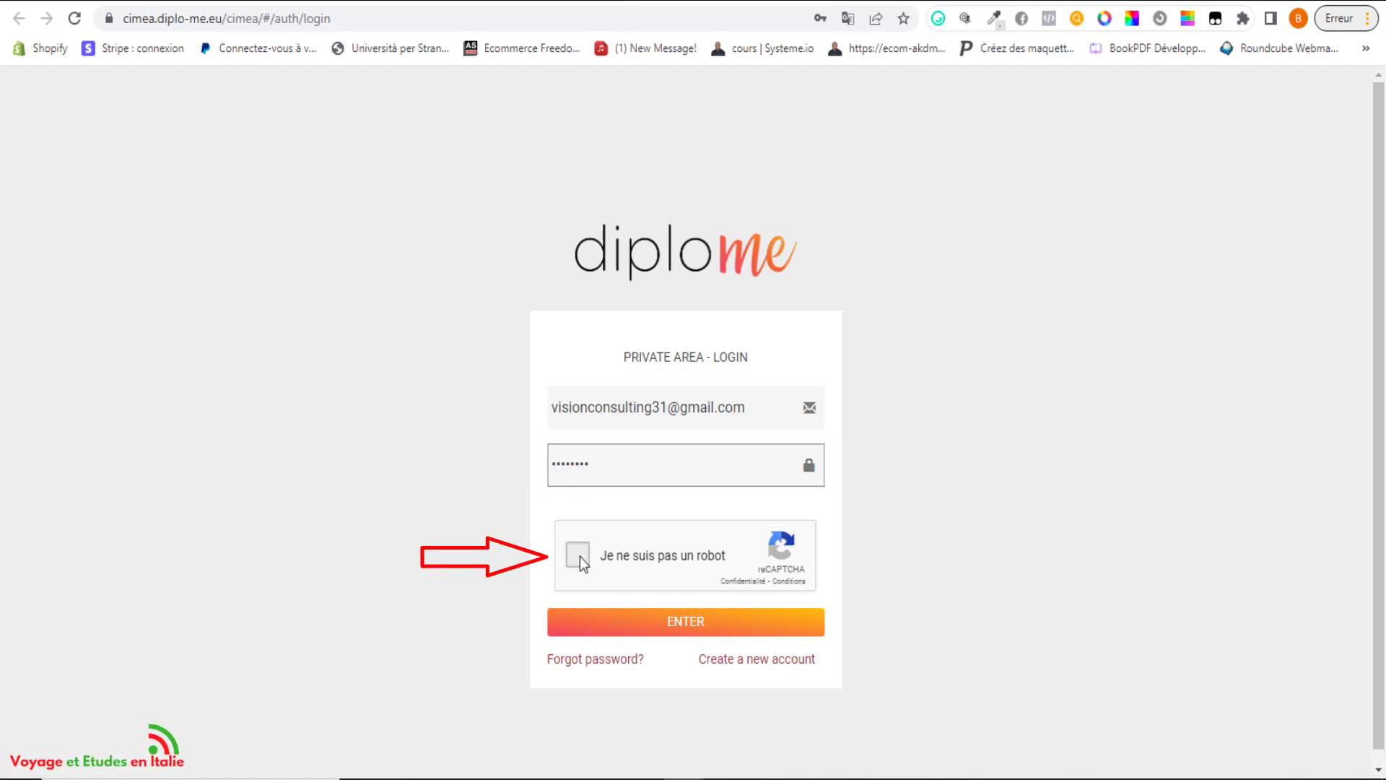
{"action": "left_click", "coordinate": [579, 556]}
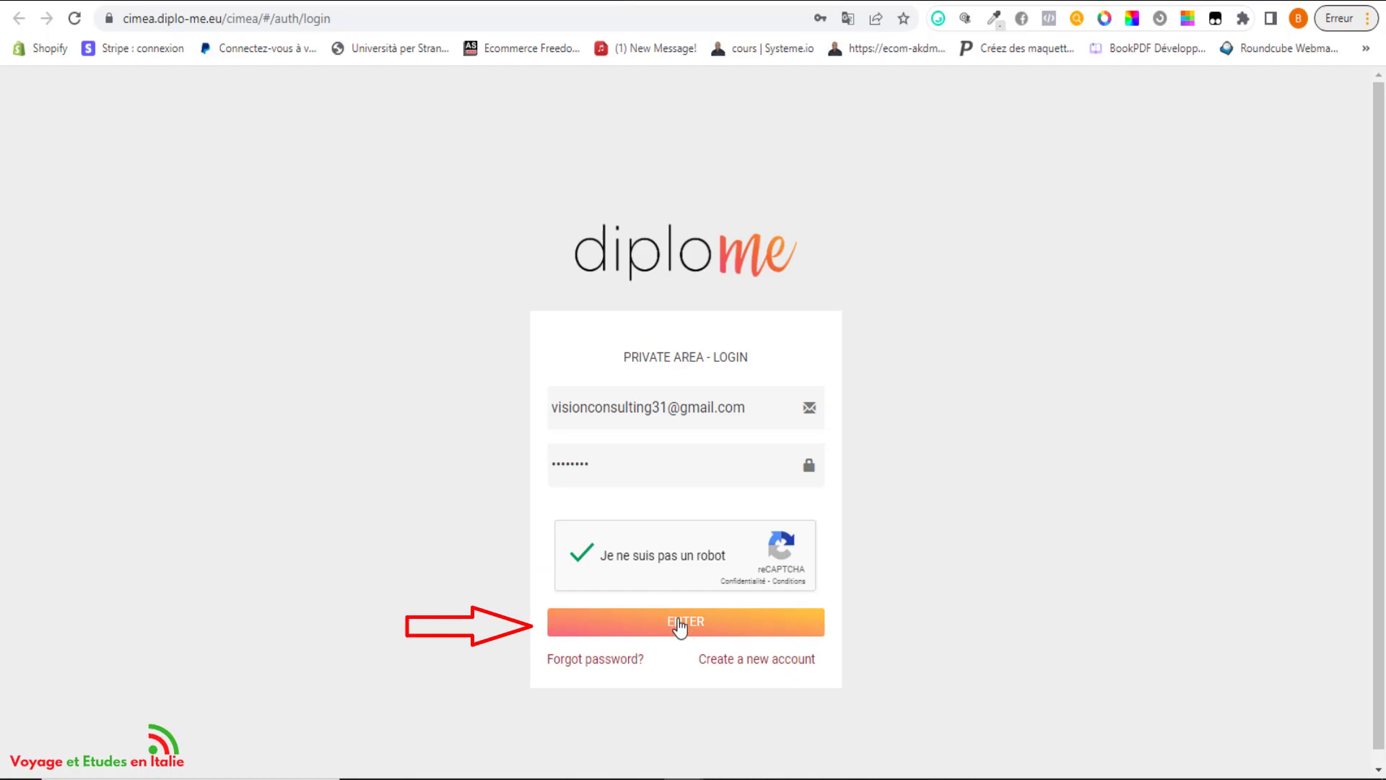
{"action": "left_click", "coordinate": [680, 626]}
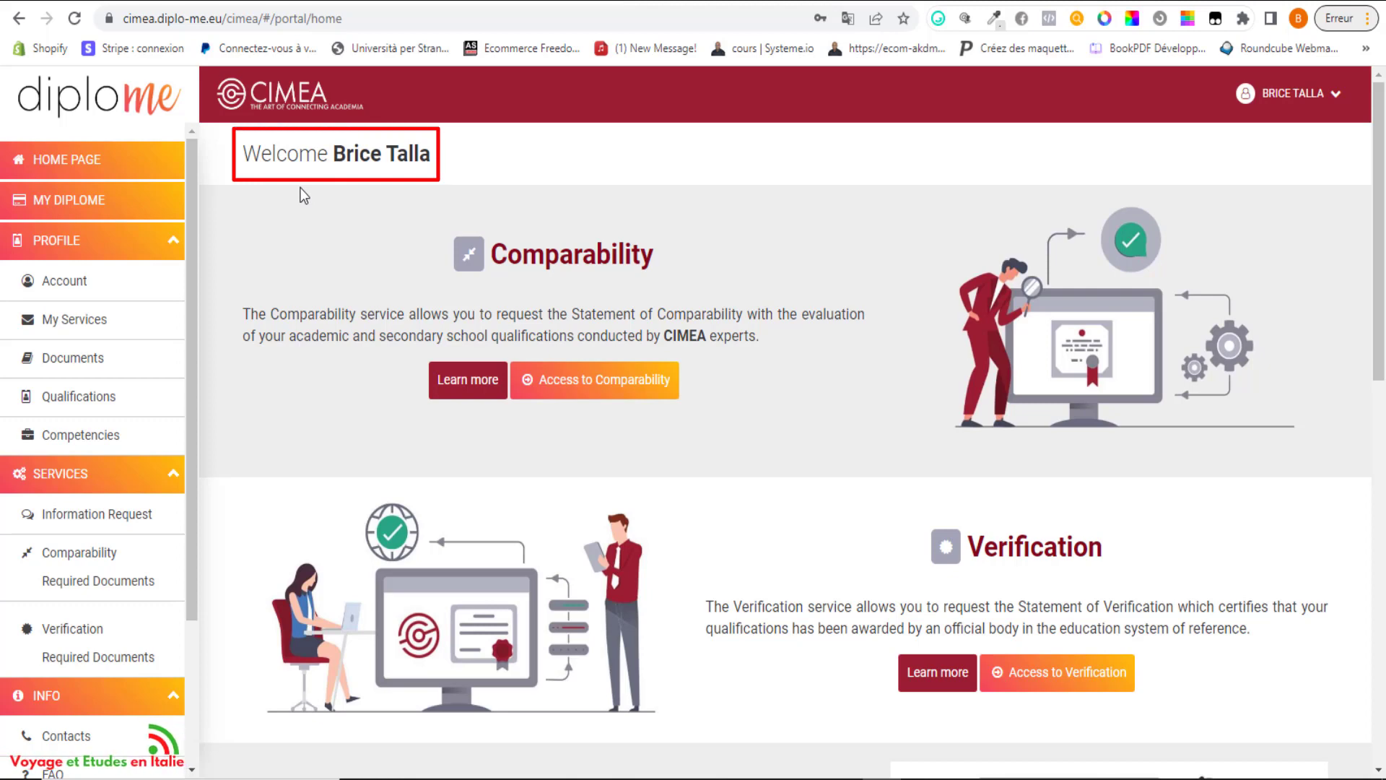
Translate the portal page into French with Traduire en français and collapse the PROFIL section.
{"action": "right_click", "coordinate": [644, 145]}
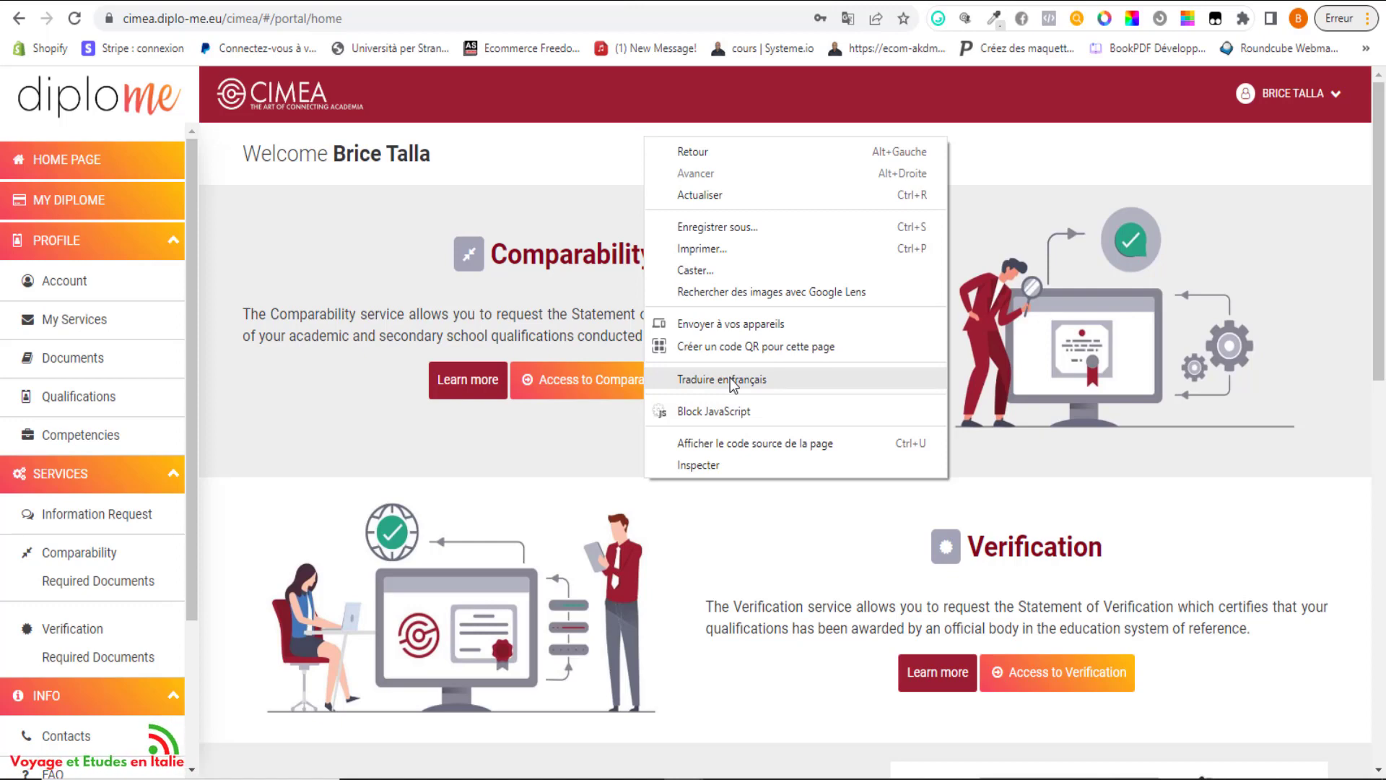
{"action": "left_click", "coordinate": [557, 205]}
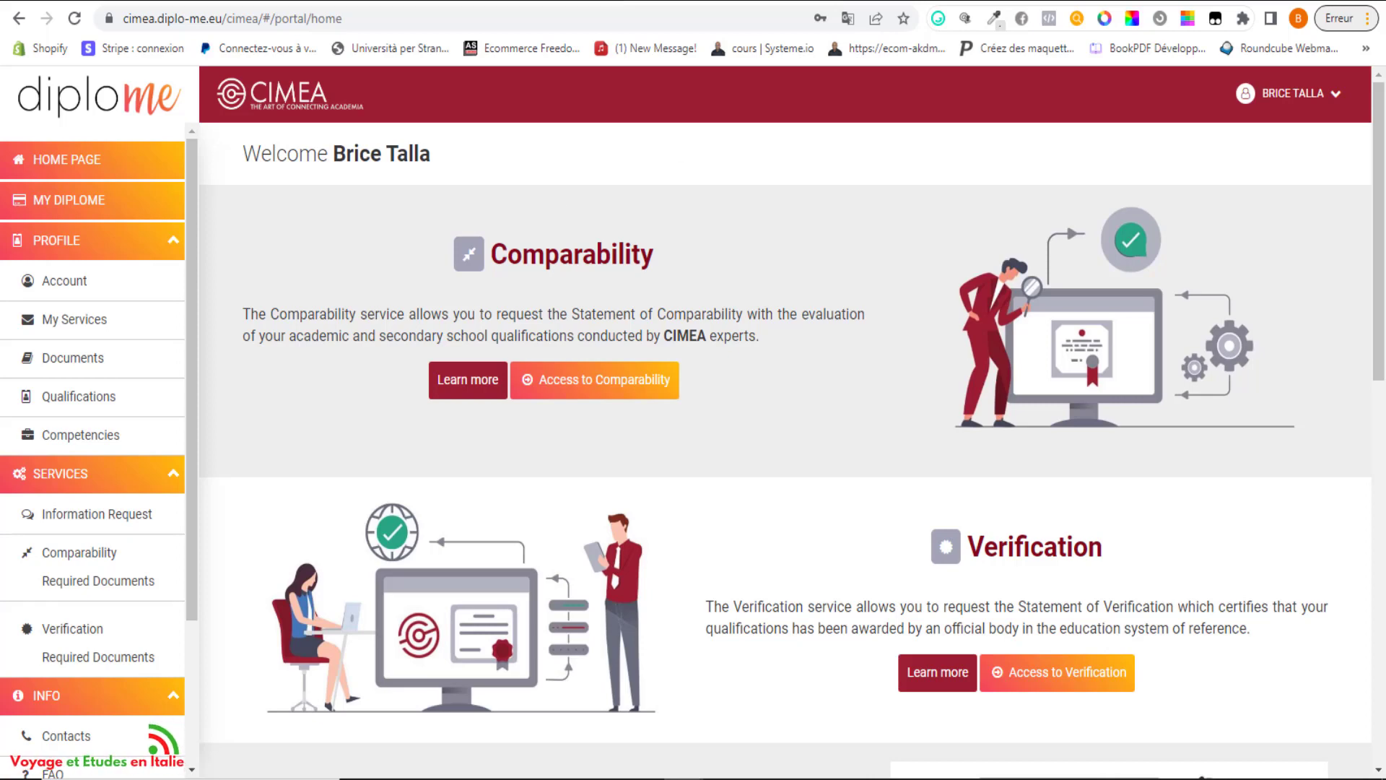
{"action": "left_click", "coordinate": [847, 20]}
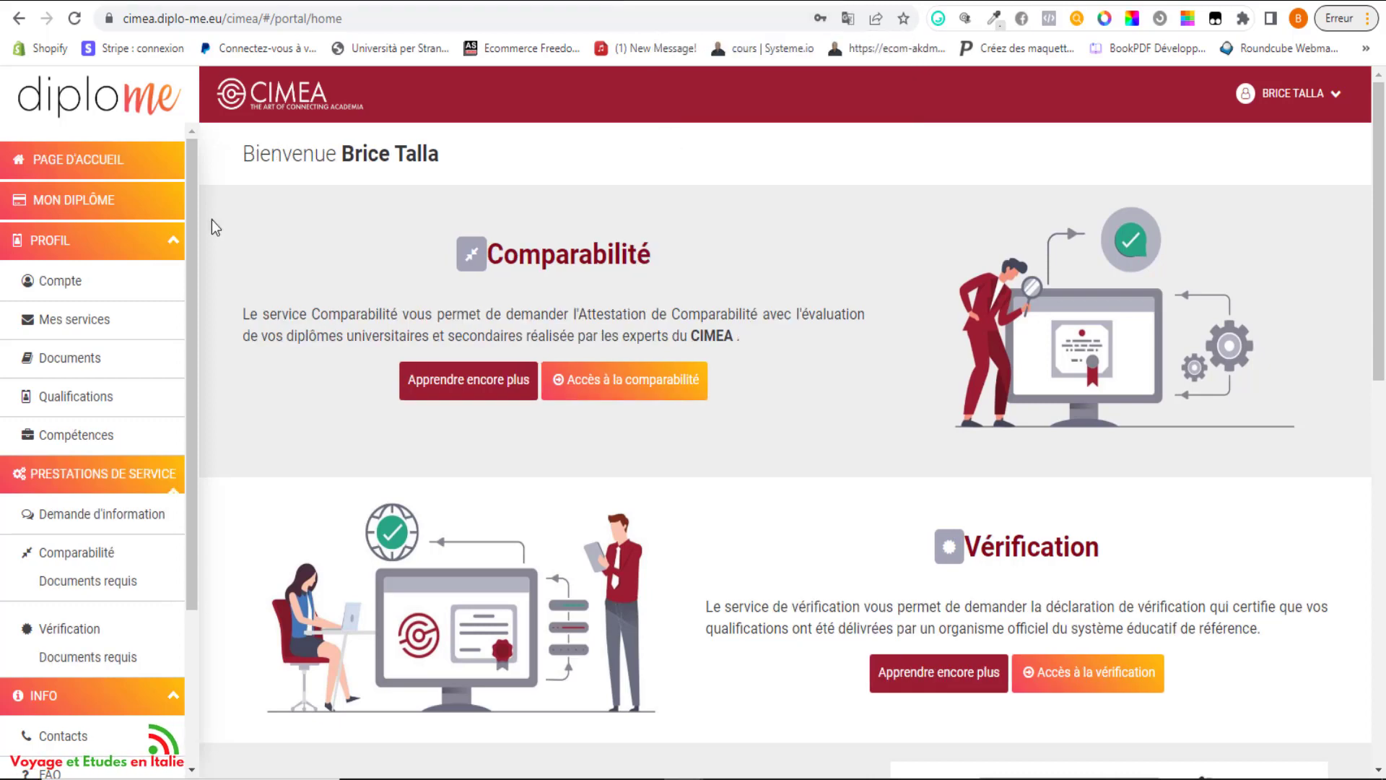
{"action": "left_click", "coordinate": [175, 246]}
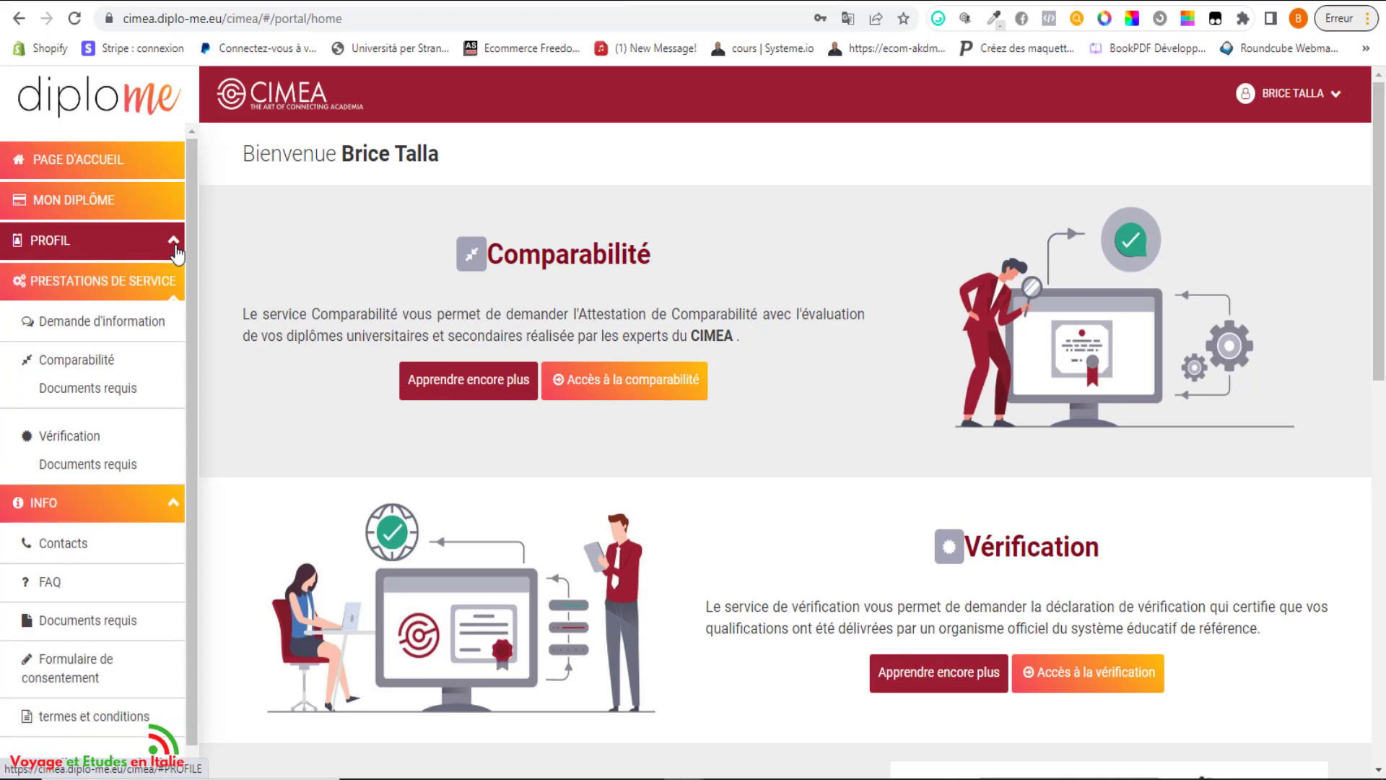
Collapse the SERVICES section and expand INFO to reveal the Consent Form link.
{"action": "left_click", "coordinate": [185, 282]}
{"action": "left_click", "coordinate": [189, 325]}
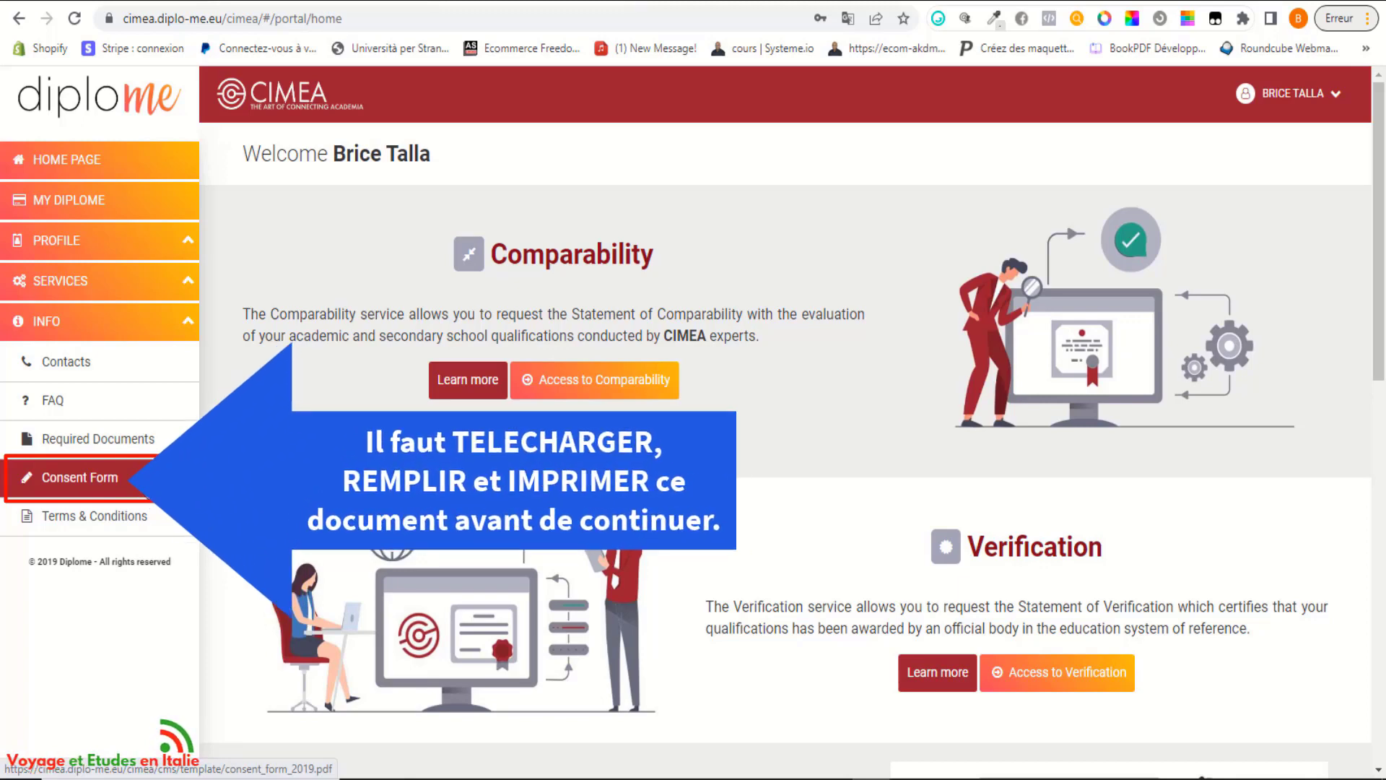
Open the Consent Form PDF and enter the first name and surname on page 2.
{"action": "left_click", "coordinate": [108, 478]}
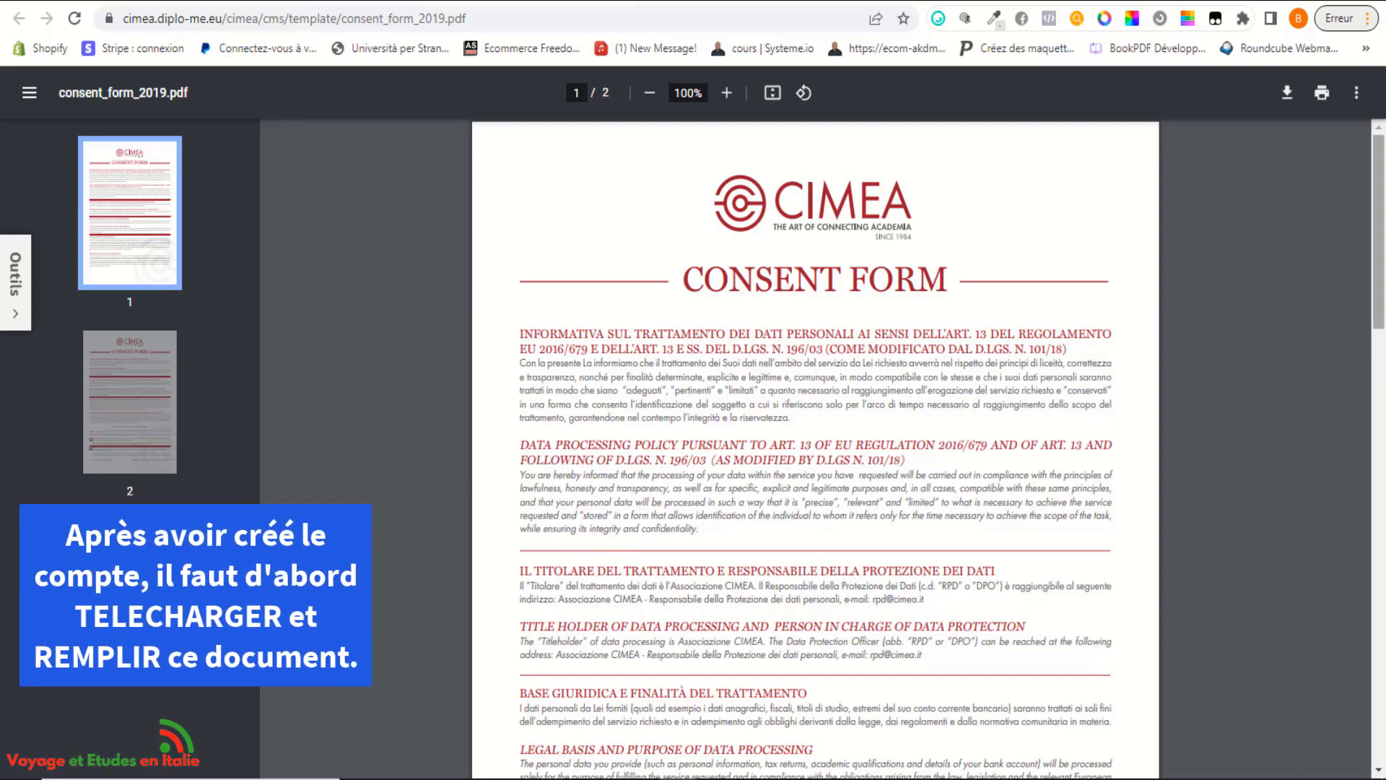
{"action": "left_click_drag", "start_coordinate": [1384, 276], "coordinate": [1384, 698]}
{"action": "left_click", "coordinate": [743, 456]}
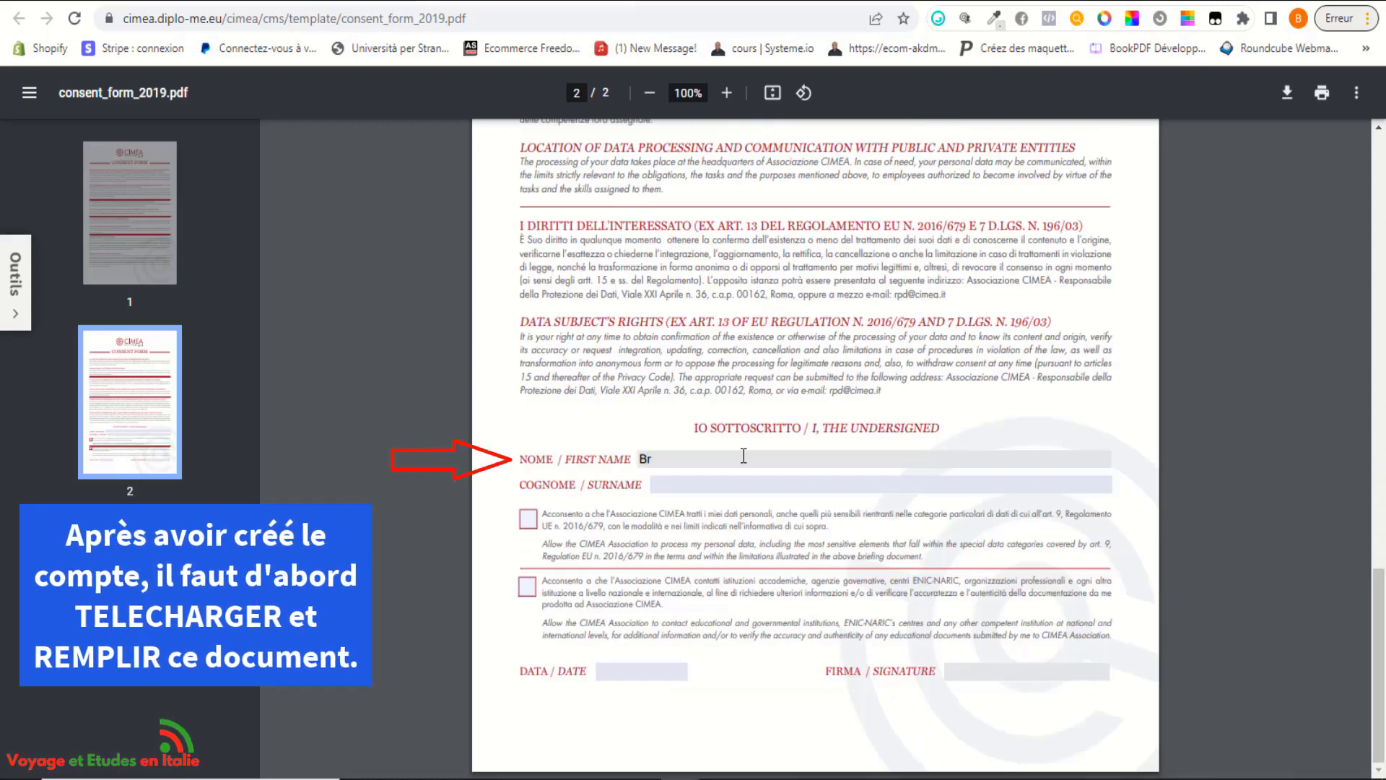
{"action": "left_click", "coordinate": [715, 482]}
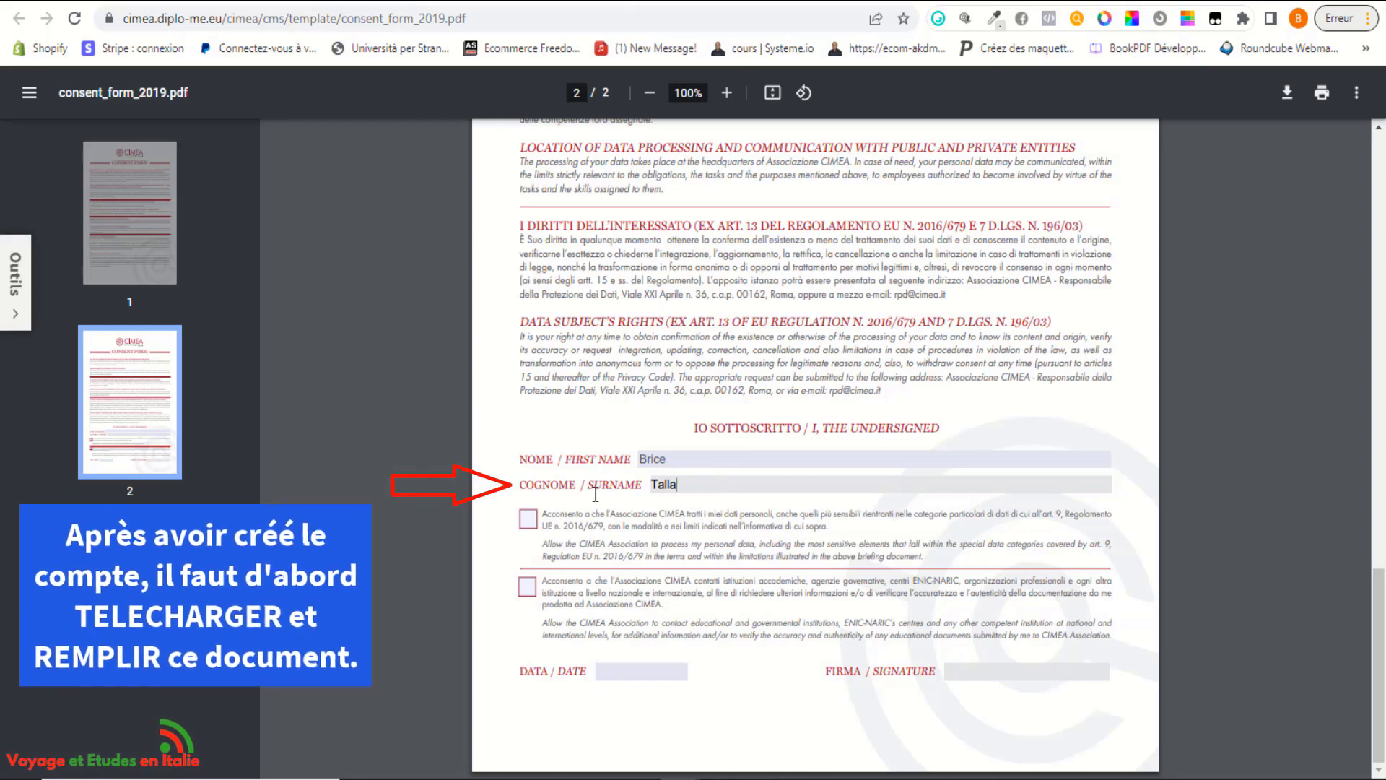
Tick both consent boxes and enter the date 12/11/2022, then shorten the year to 22.
{"action": "left_click", "coordinate": [527, 526]}
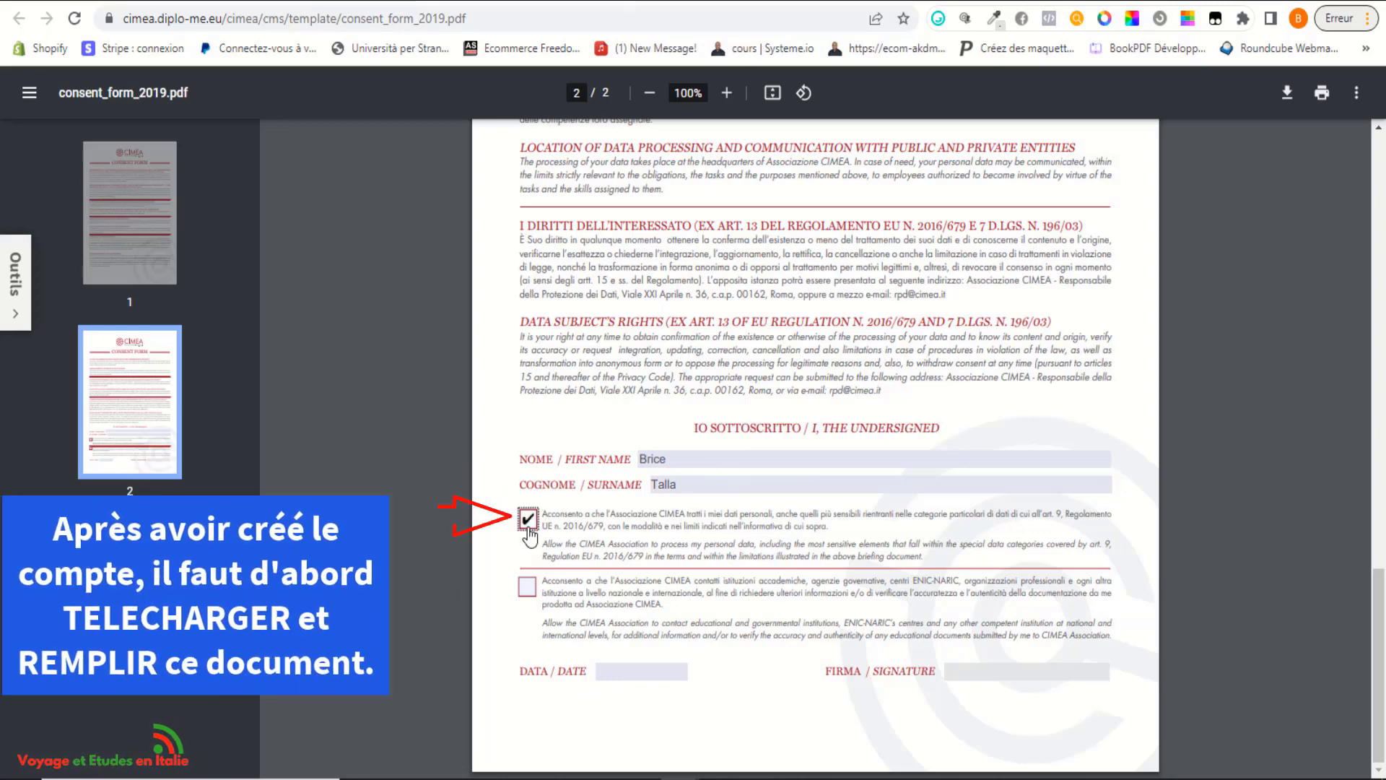
{"action": "left_click", "coordinate": [528, 587]}
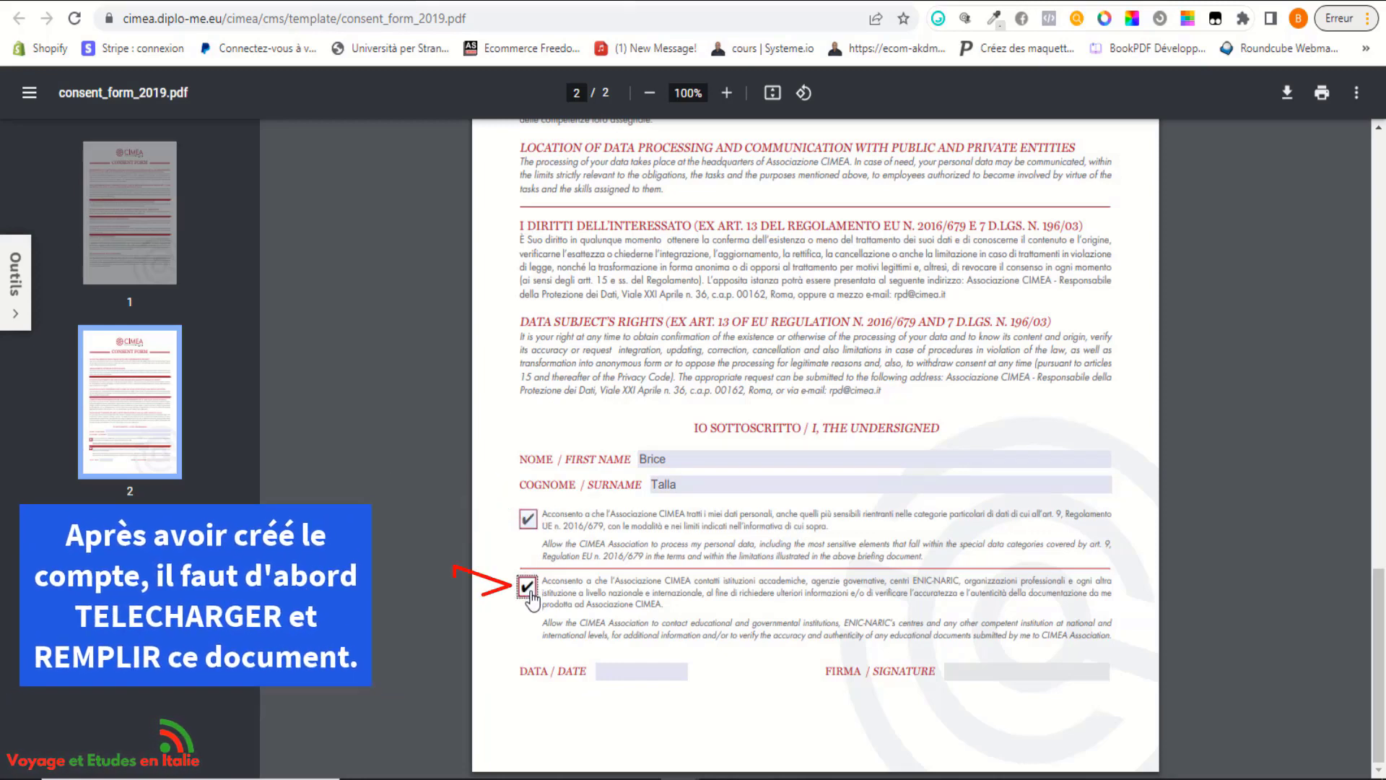
{"action": "left_click", "coordinate": [641, 677]}
{"action": "type", "text": "12"}
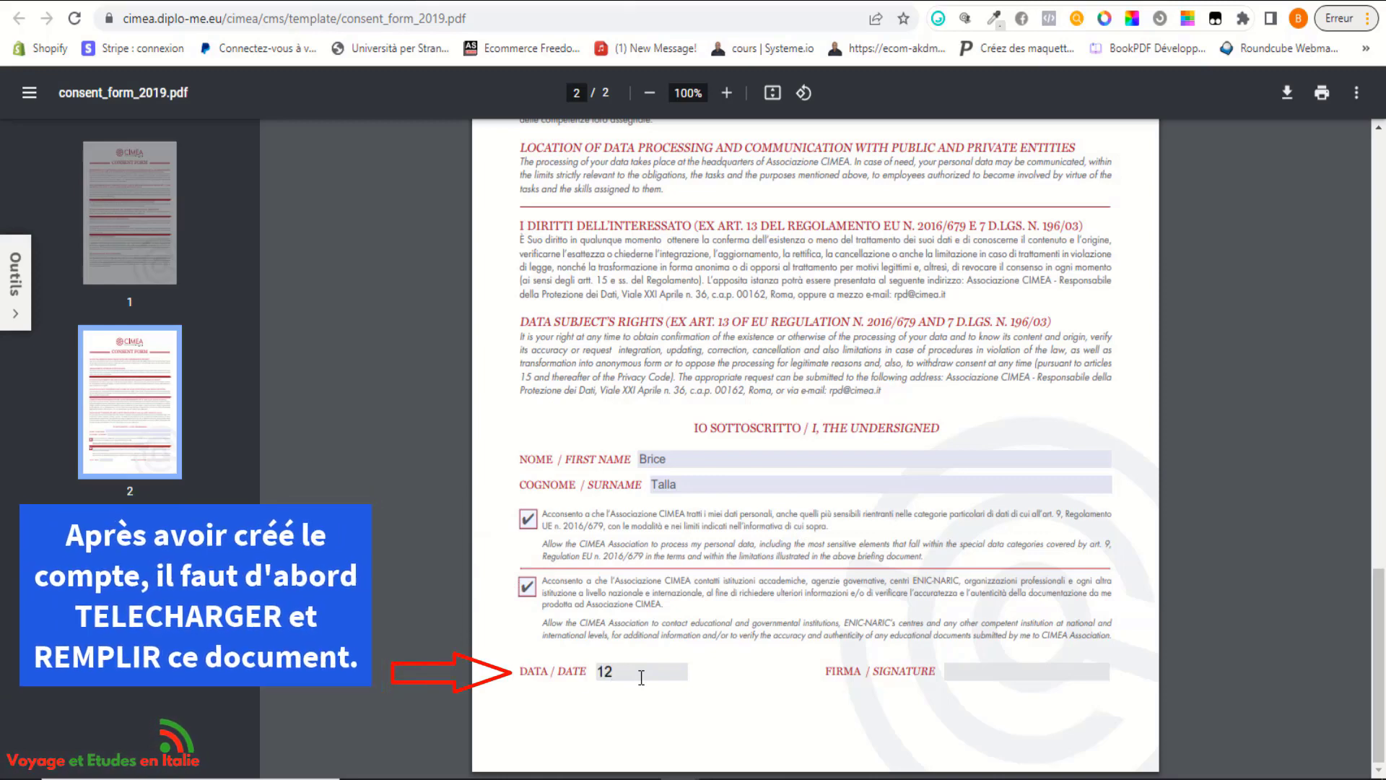
{"action": "type", "text": "/11/2022"}
{"action": "left_click", "coordinate": [978, 670]}
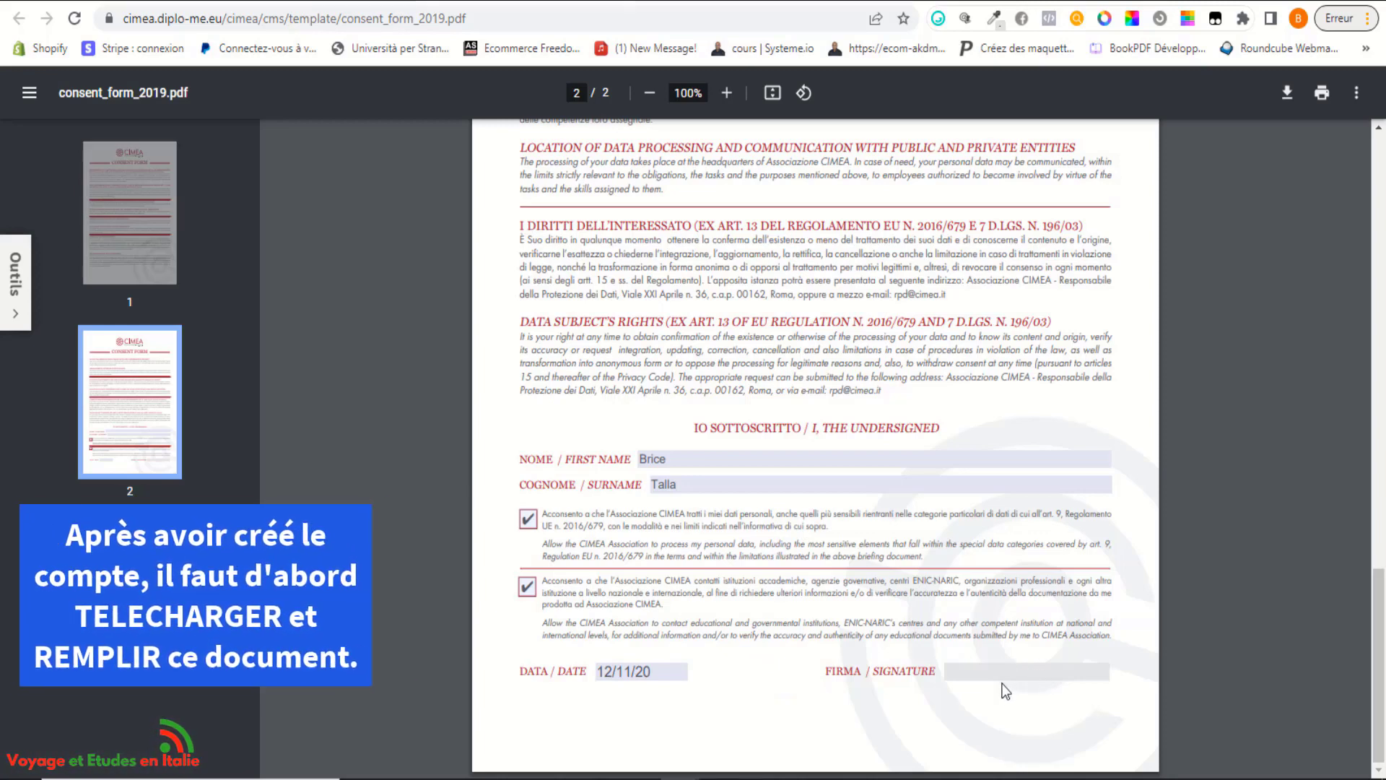
{"action": "left_click", "coordinate": [661, 671]}
{"action": "key", "text": "Left"}
{"action": "key", "text": "BackSpace"}
Commit the corrected date 12/11/22 in the DATA / DATE field.
{"action": "left_click", "coordinate": [717, 682]}
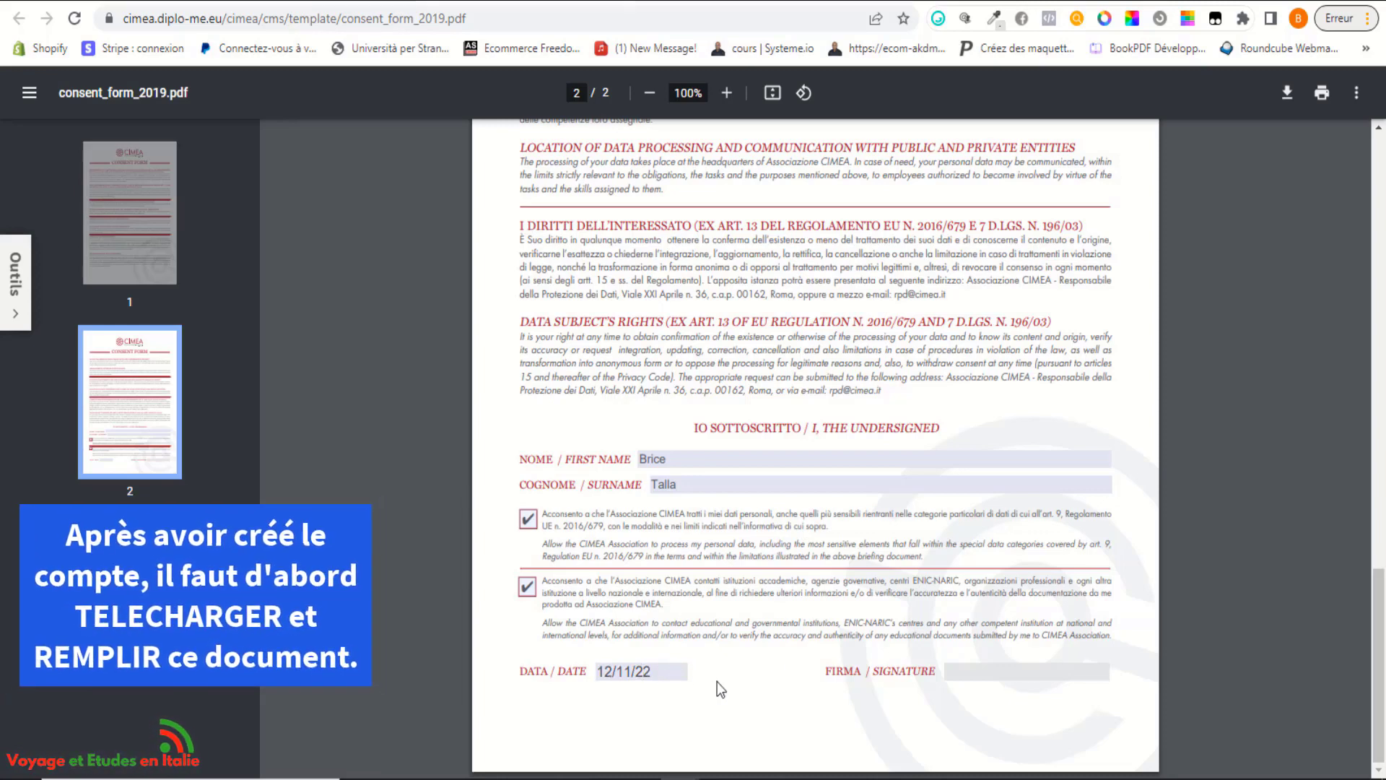